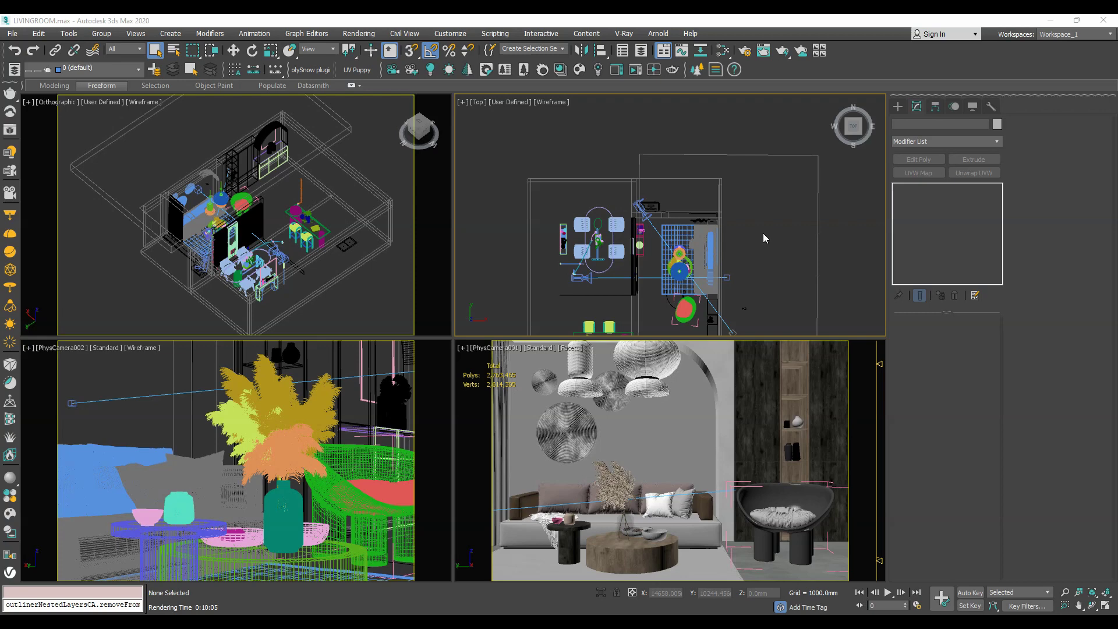
Step: Frame the room in the top view and start an interactive render in the V-Ray frame buffer
scroll(764, 238, up, 3)
middle_drag(593, 142, 674, 223)
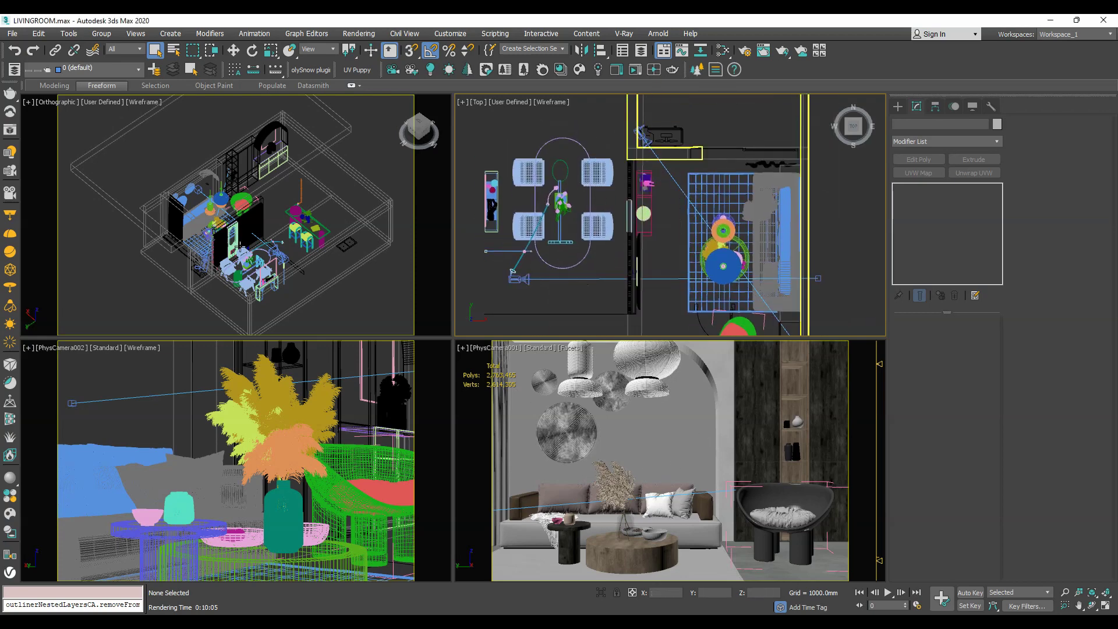
middle_drag(208, 274, 211, 275)
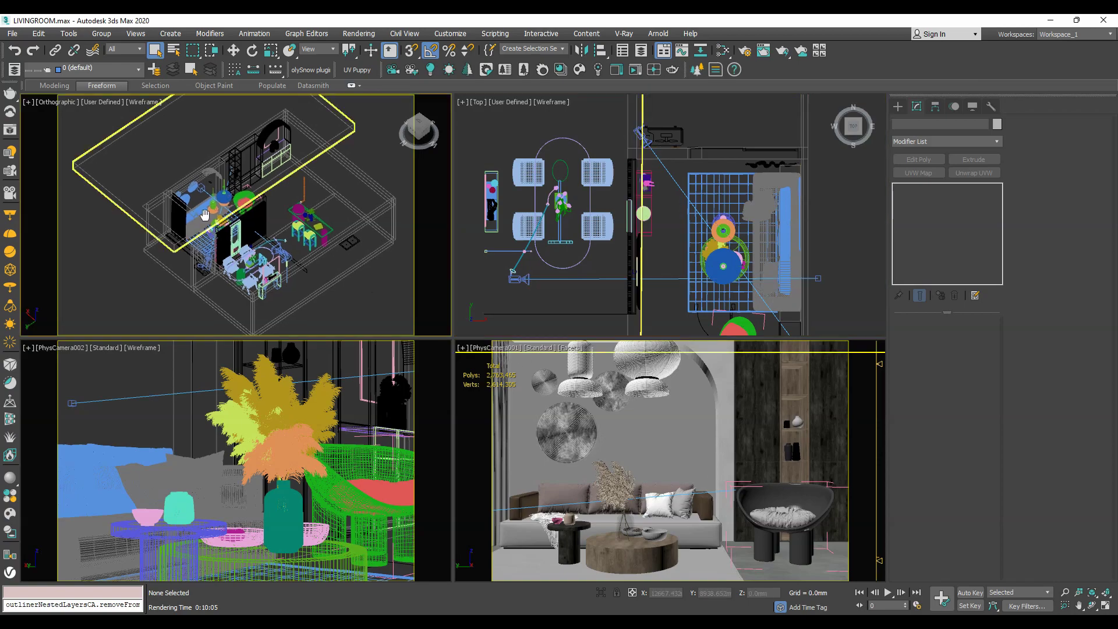
click(9, 130)
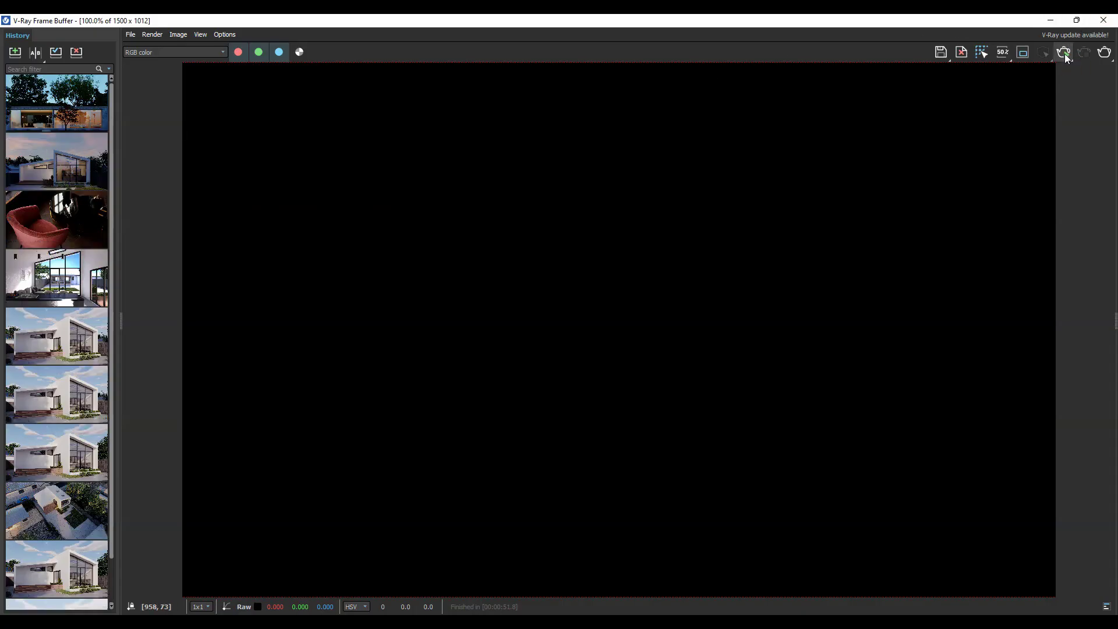
click(1065, 54)
Step: Shrink the frame buffer into a narrow window placed beside the viewports
mouse_move(909, 20)
mouse_down()
mouse_move(895, 62)
mouse_move(717, 99)
mouse_up()
drag(37, 180, 161, 180)
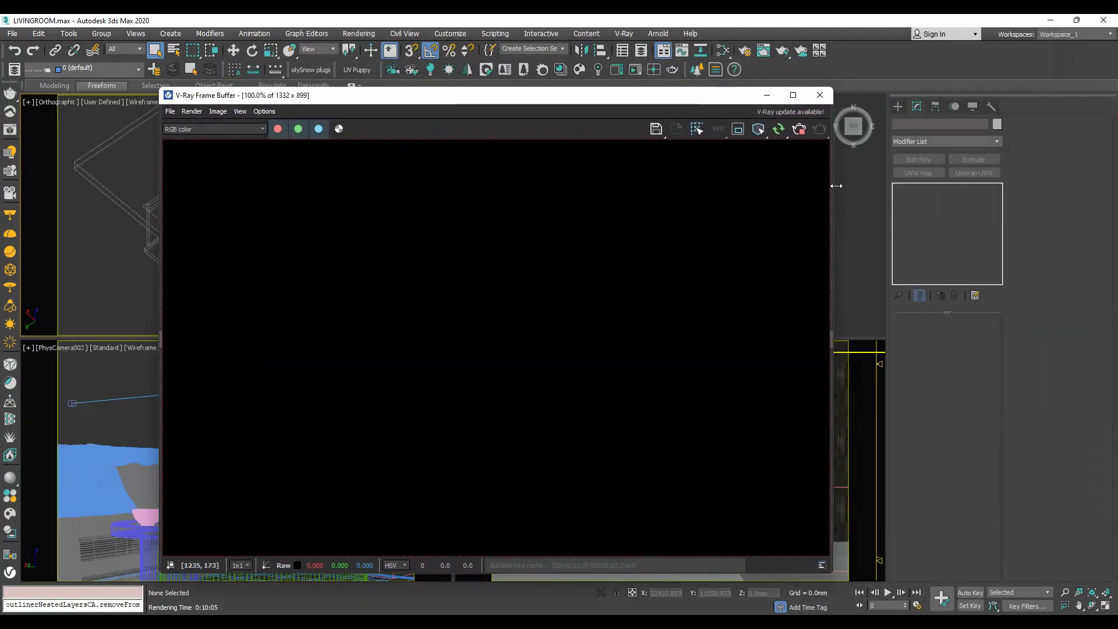
drag(836, 185, 583, 187)
drag(441, 103, 295, 118)
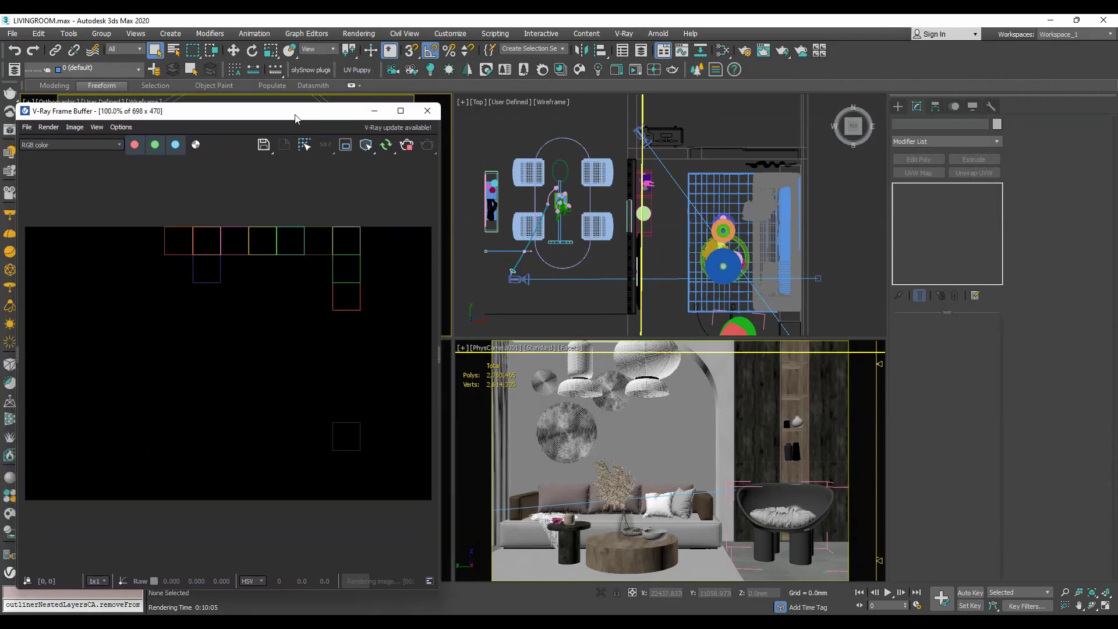
click(9, 234)
Step: Place a Dome-type VRayLight in the Top viewport
scroll(644, 179, down, 3)
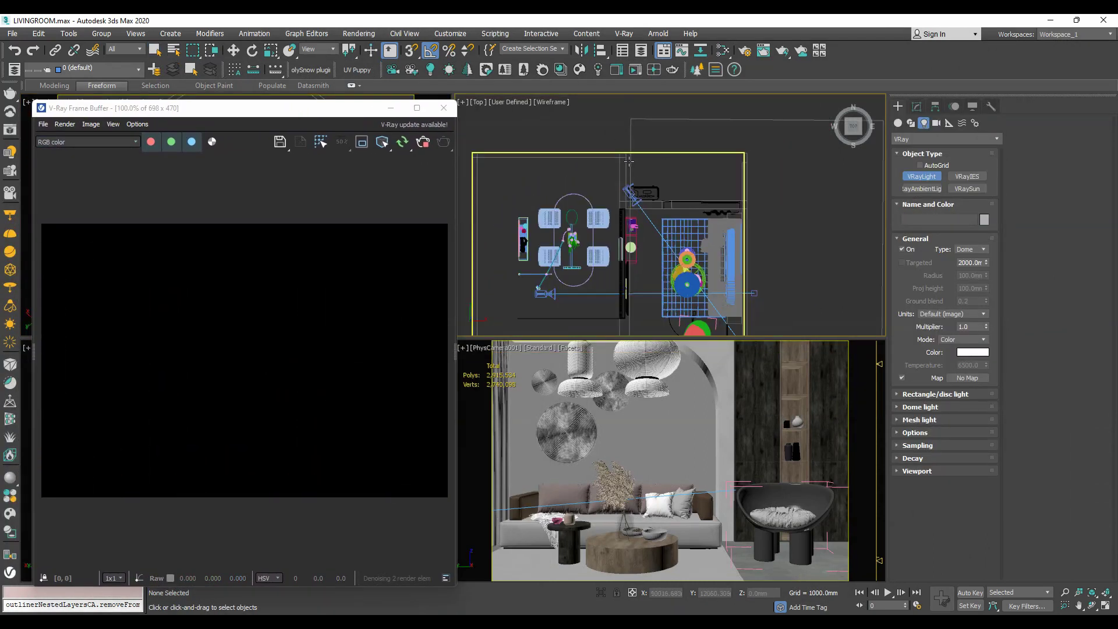
scroll(629, 162, down, 2)
click(603, 129)
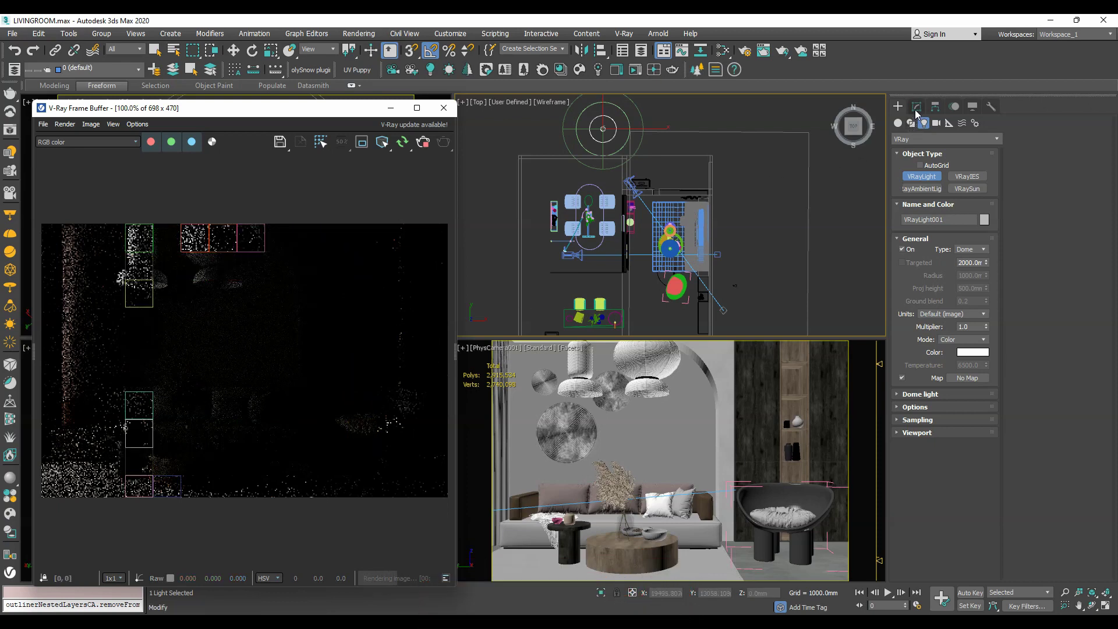
right_click(549, 264)
Step: Set the dome light's multiplier to 2.0 in the Modify panel
click(915, 108)
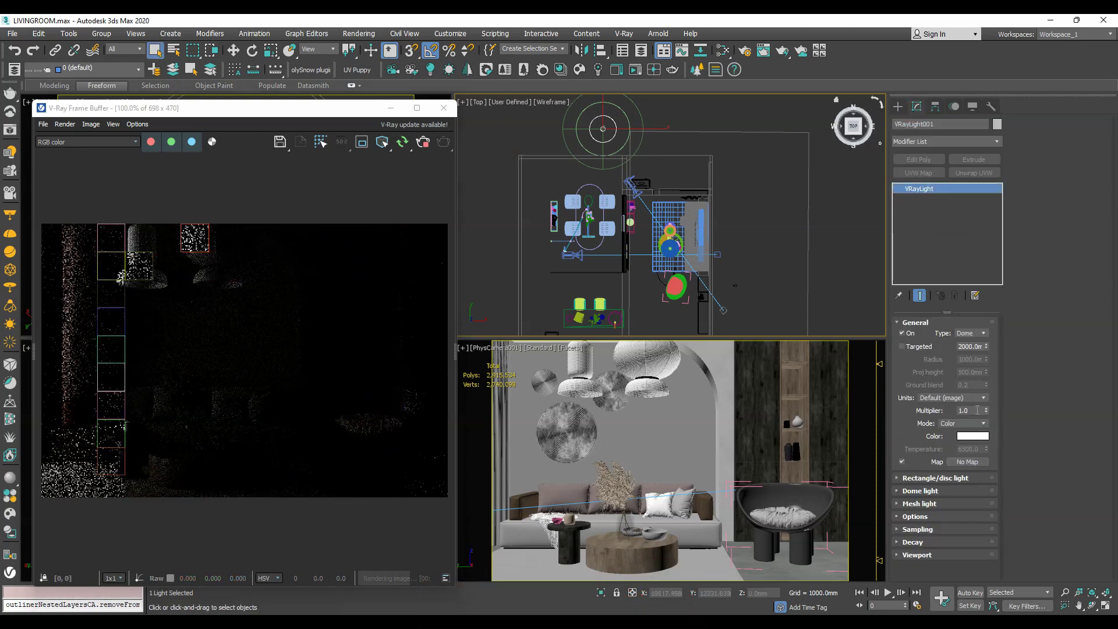
double_click(971, 411)
text(2)
key(Return)
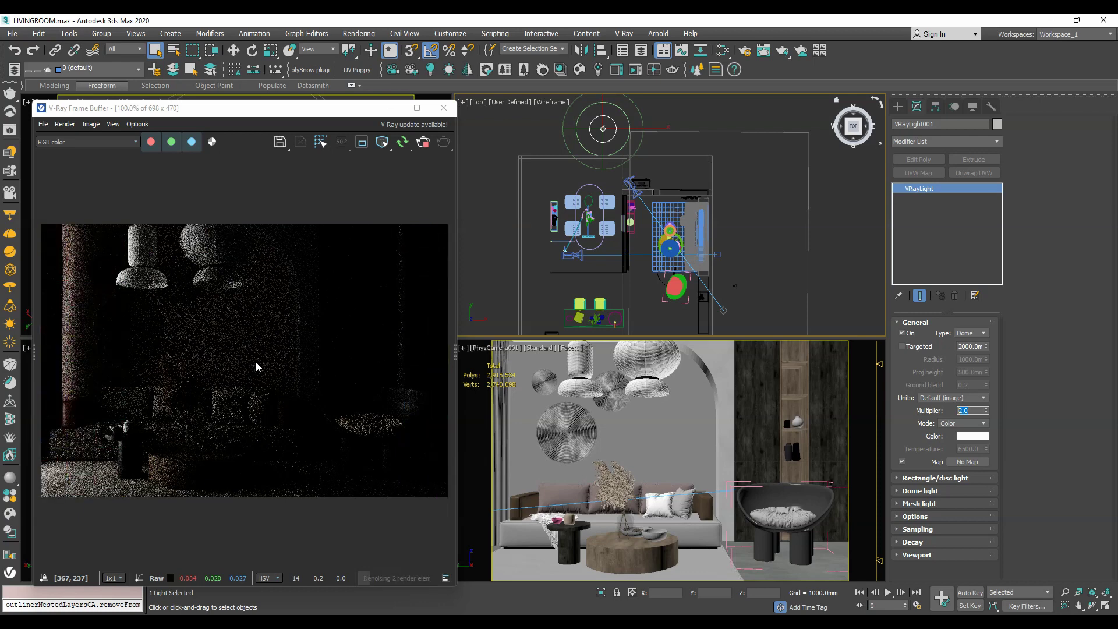
Step: Assign a VRaySky map to the dome light's Map slot, found by searching 'vraysky'
click(969, 463)
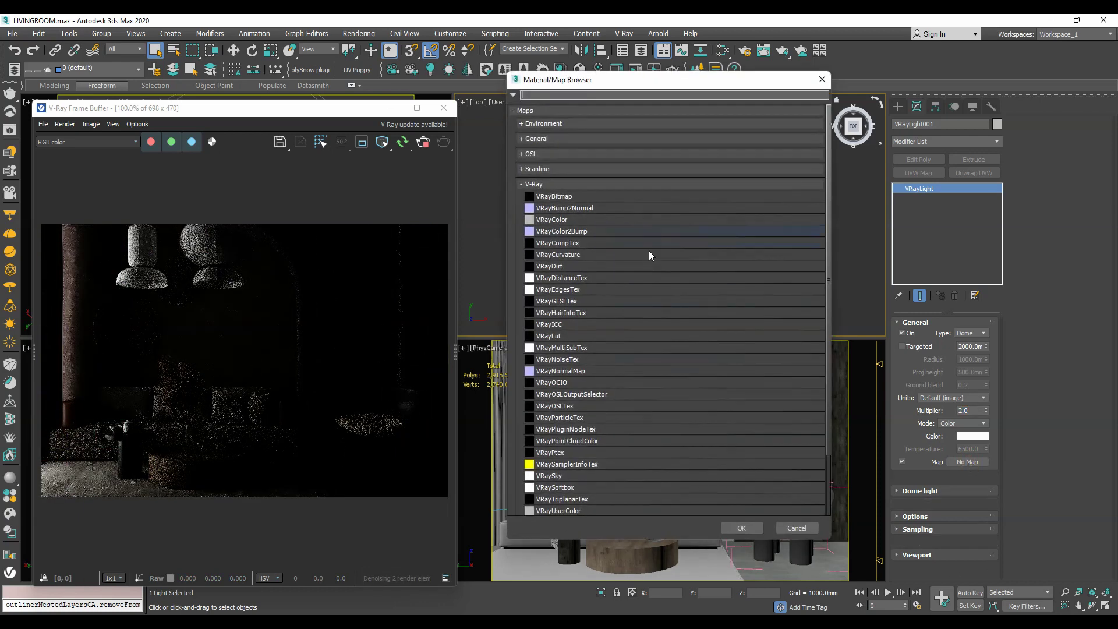
text(vra)
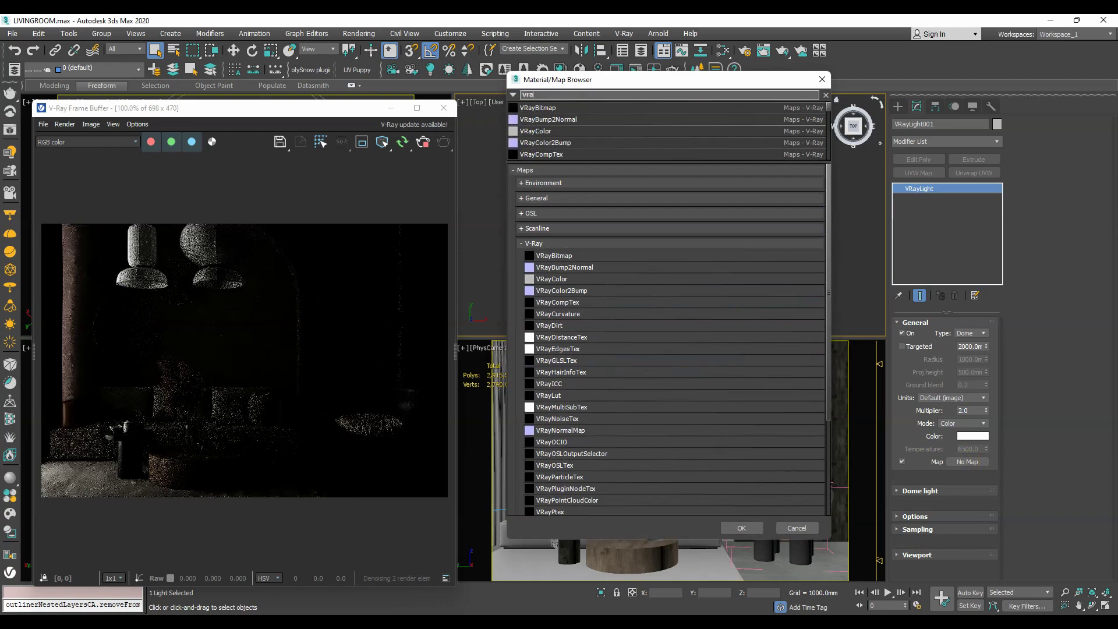
text(ysky)
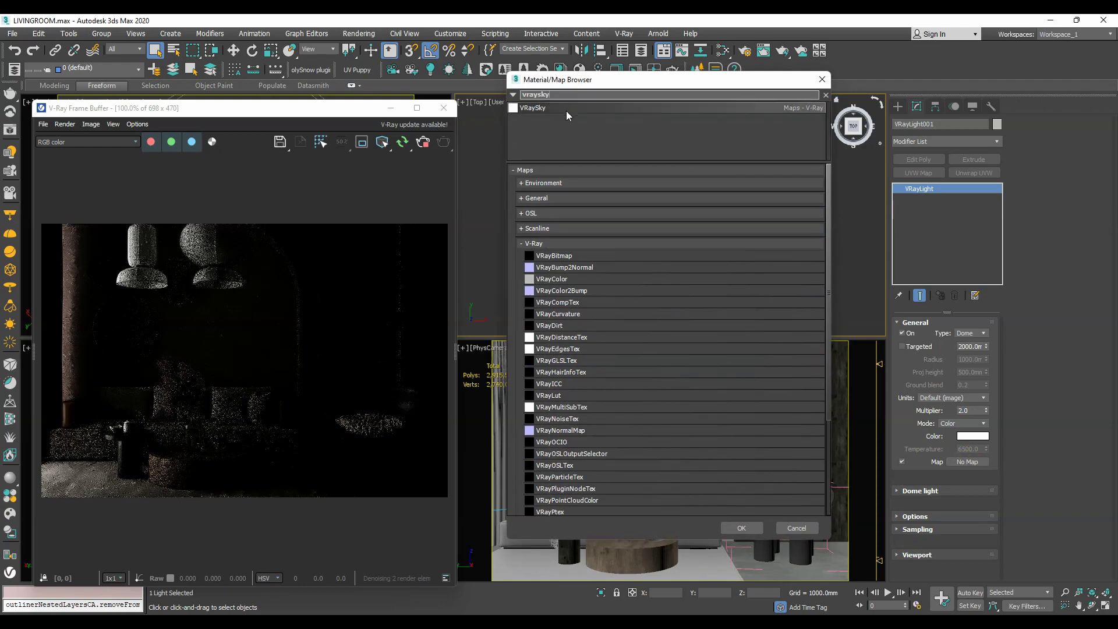
double_click(553, 107)
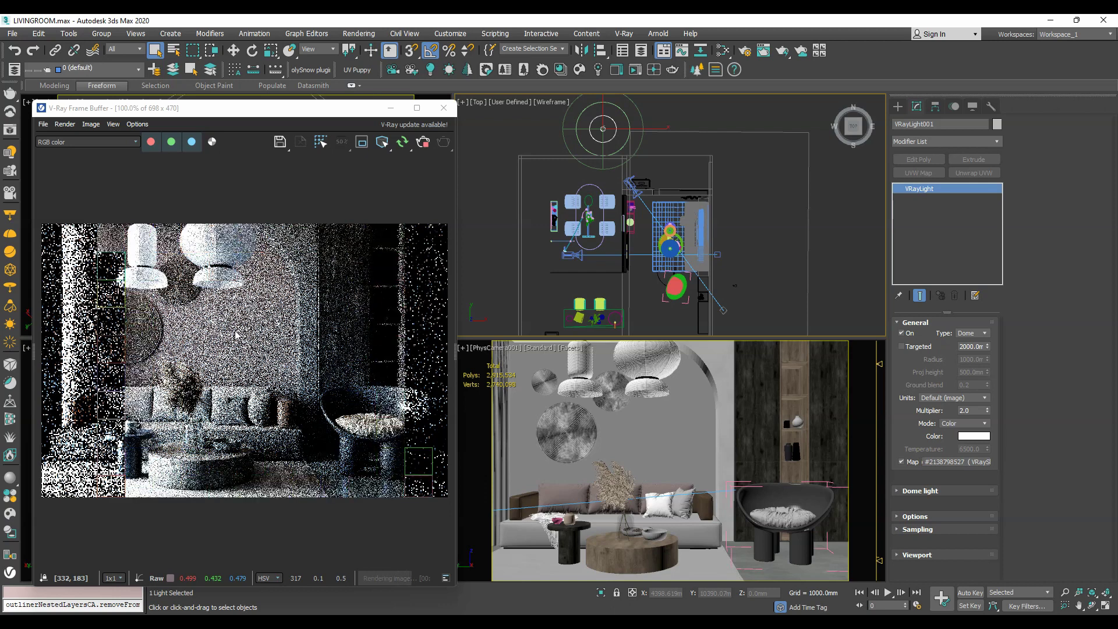
Step: Stop the interactive render, briefly run a 1500×1012 production render, then stop it
drag(247, 111, 247, 111)
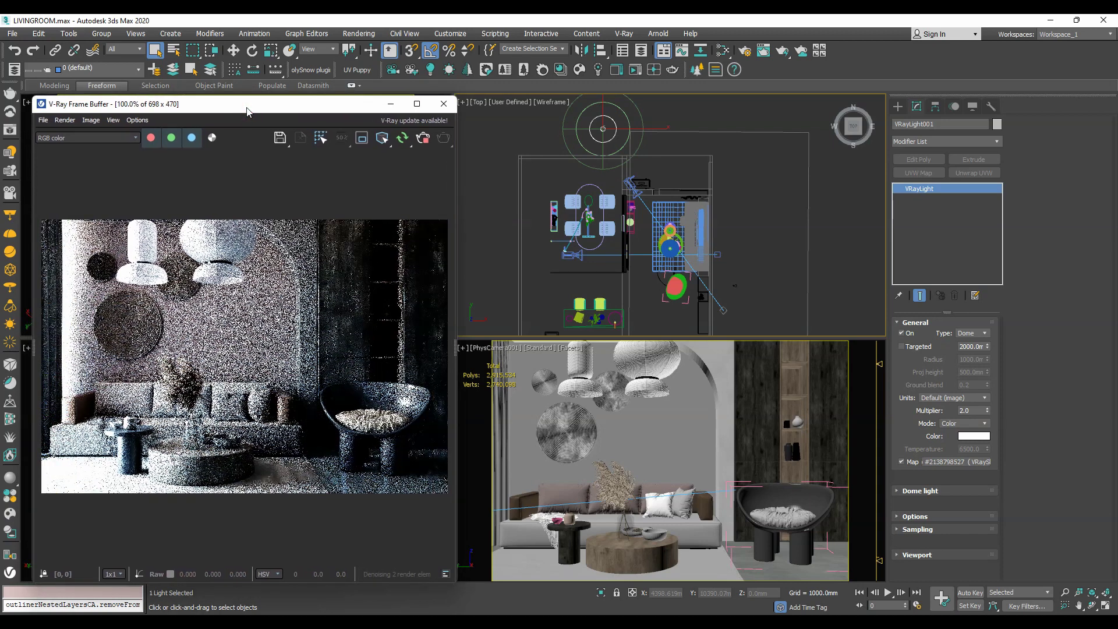
click(421, 142)
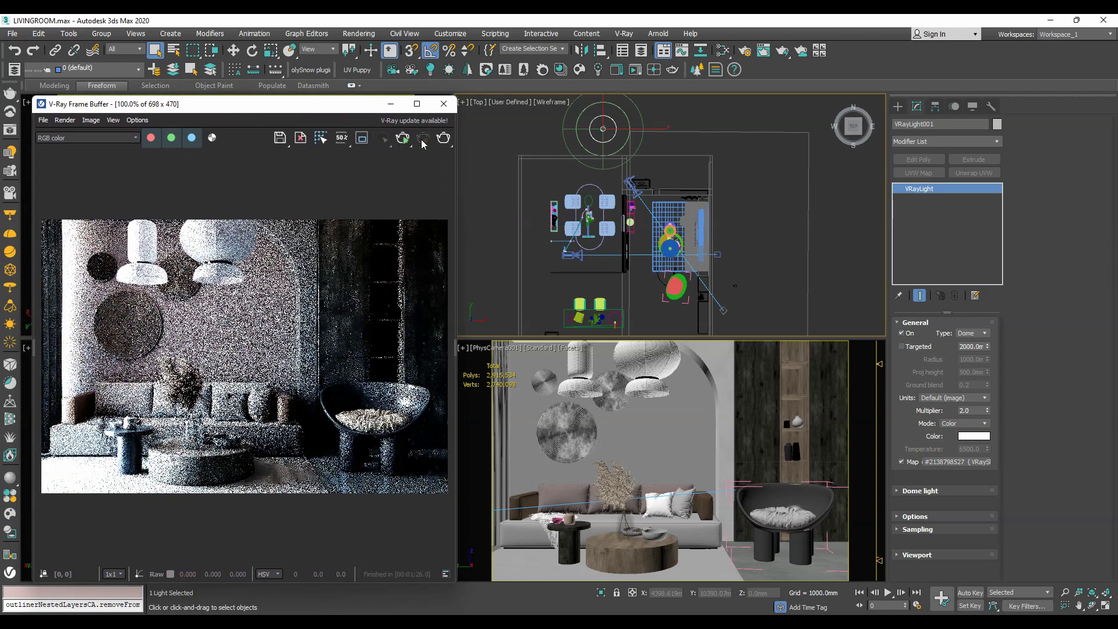
click(444, 140)
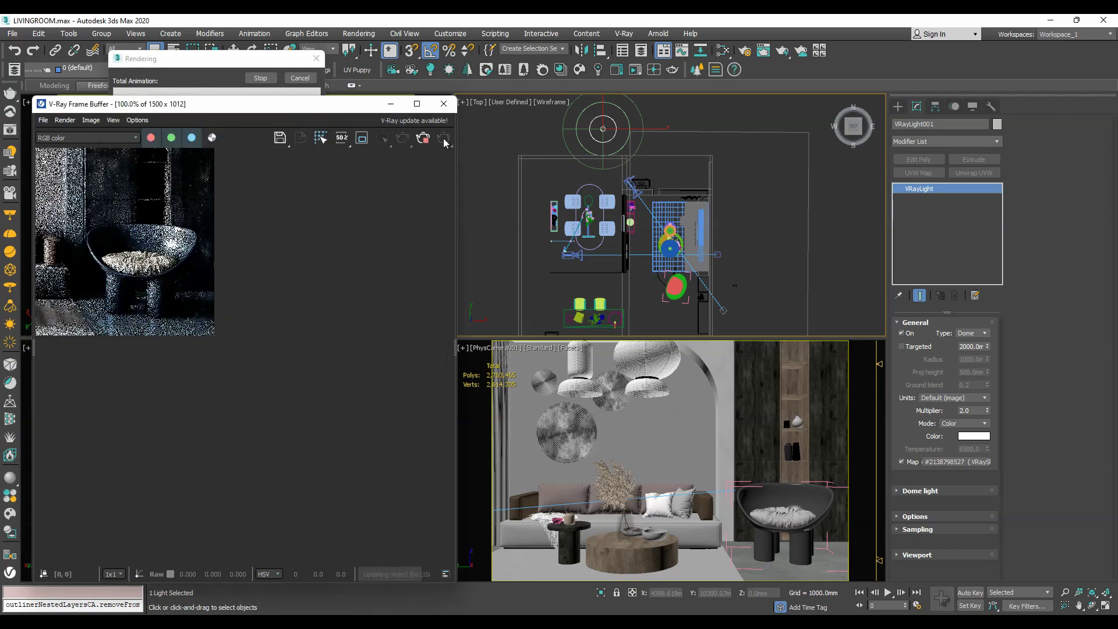
click(417, 105)
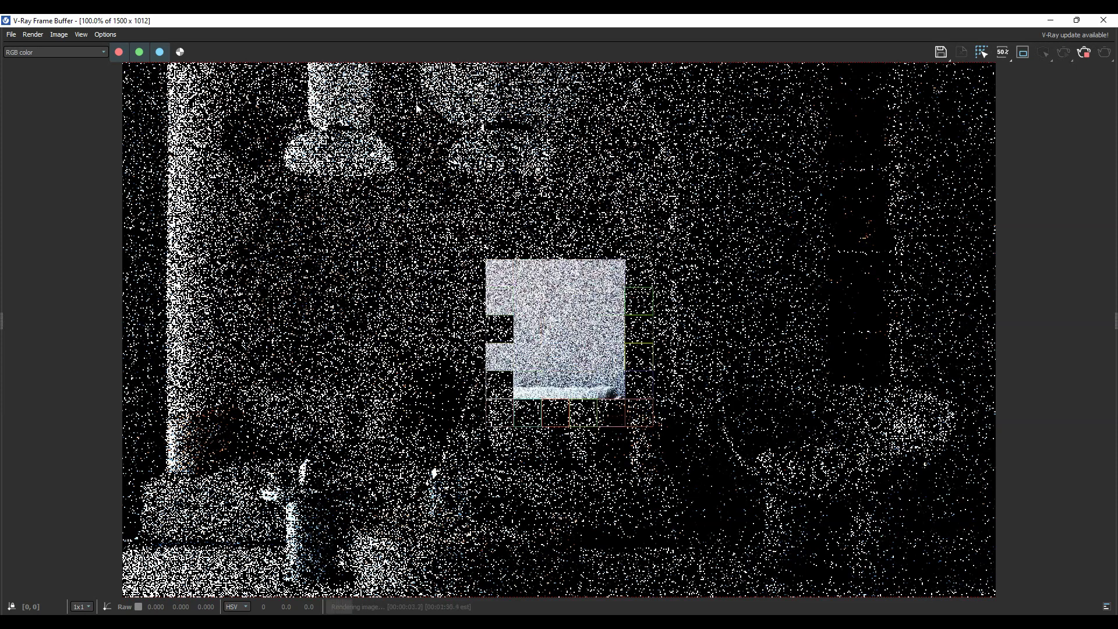
click(1084, 51)
click(1077, 19)
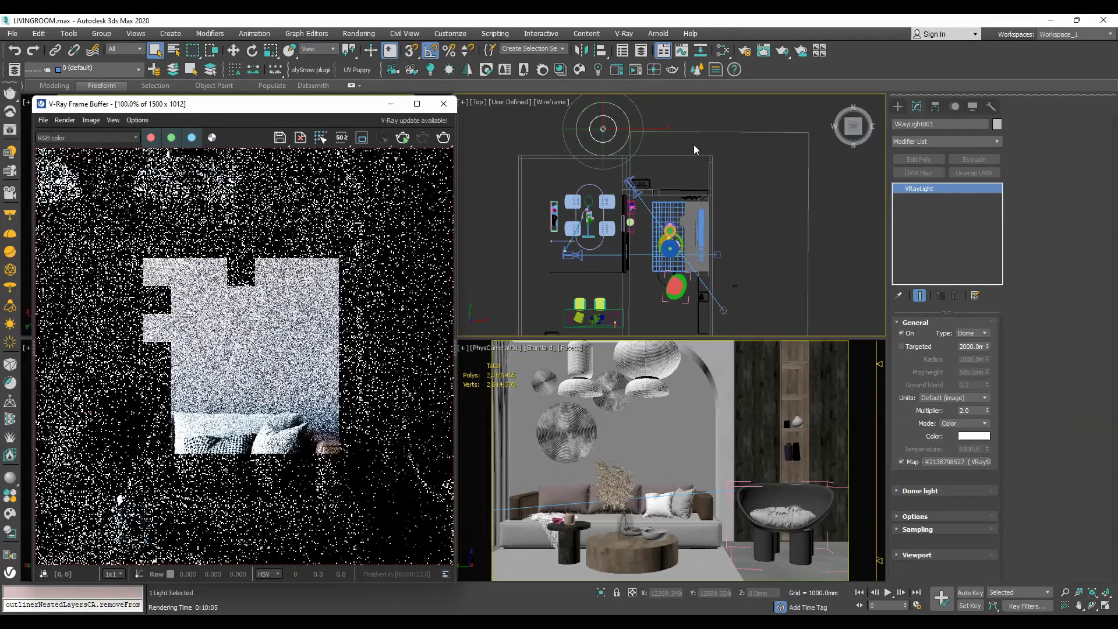
click(746, 51)
Step: Set V-Ray max subdivs to 6 and light cache subdivs to 1000
click(928, 176)
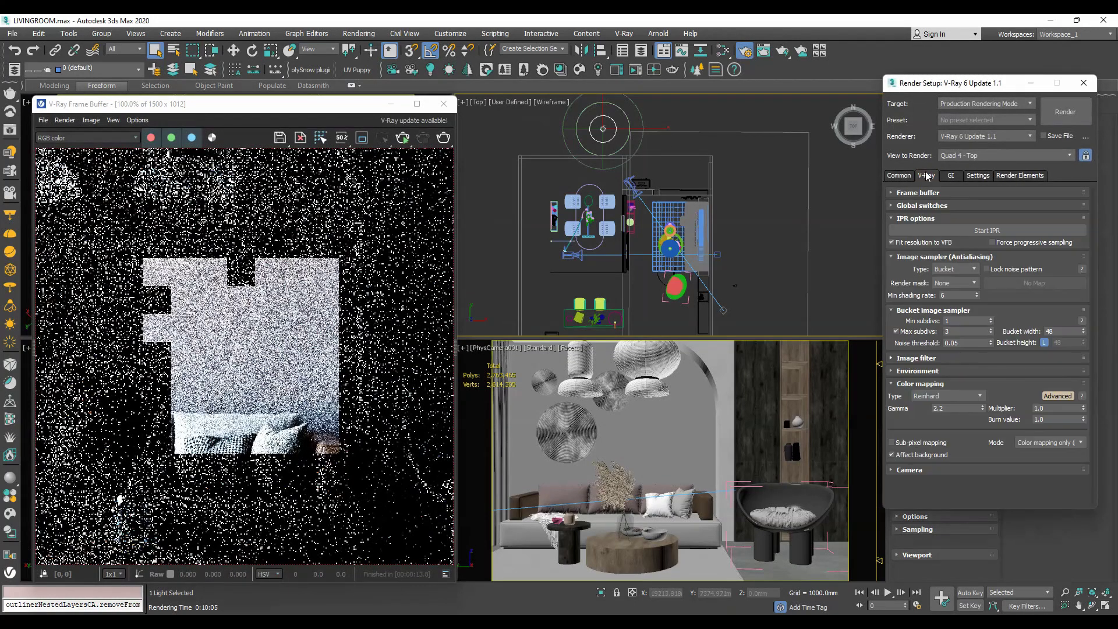
text(6)
click(951, 343)
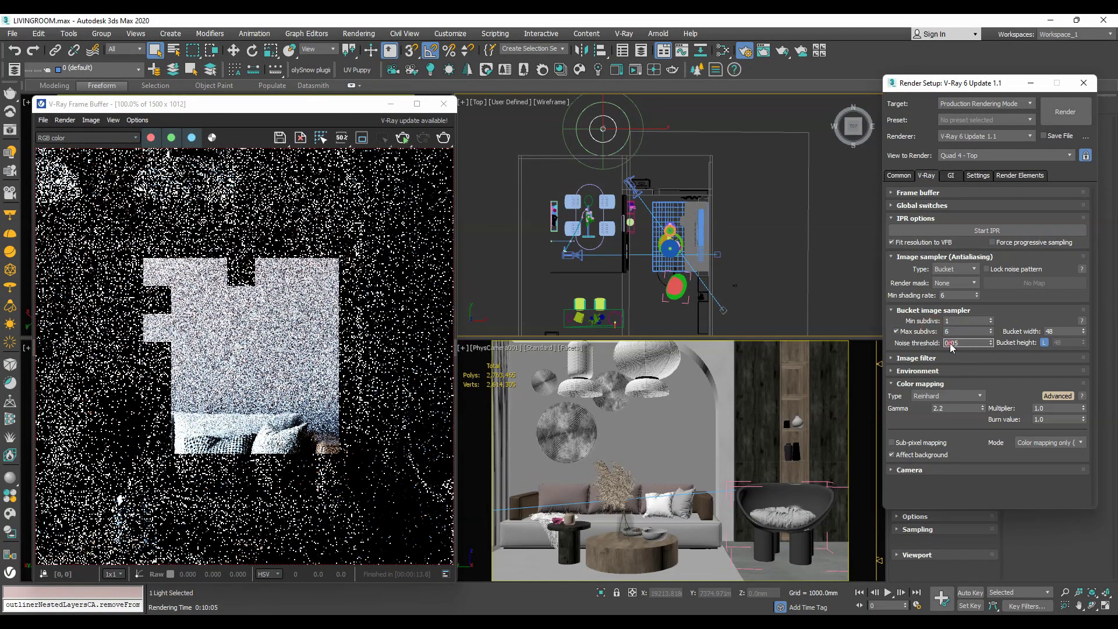
click(952, 176)
text(100)
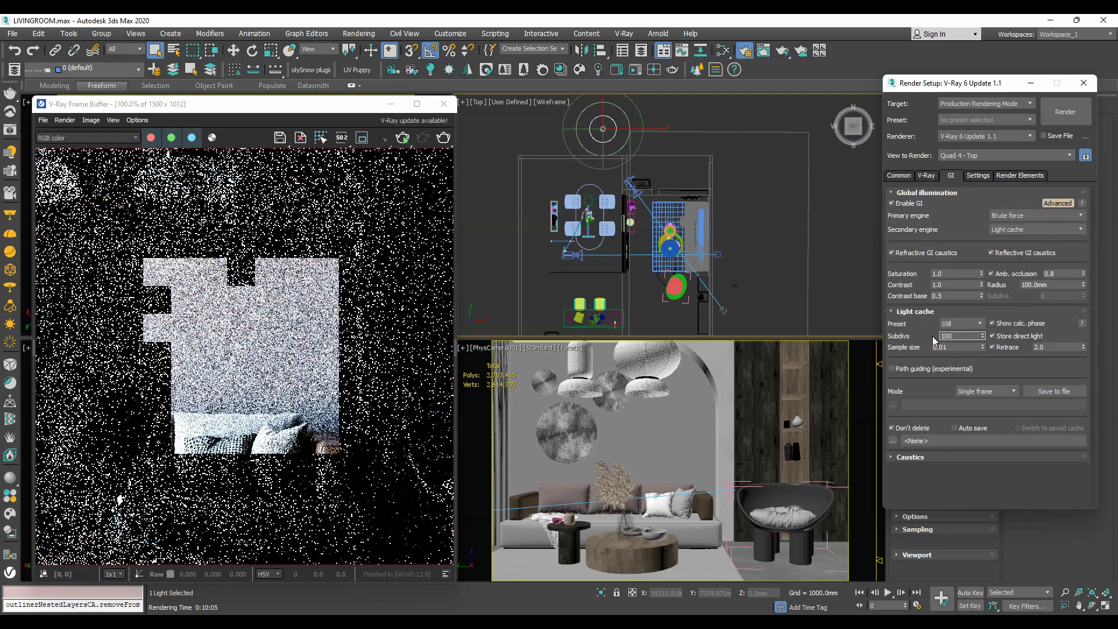
text(0)
Step: Re-render in a maximized frame buffer, stop the render, and restore the window
click(442, 140)
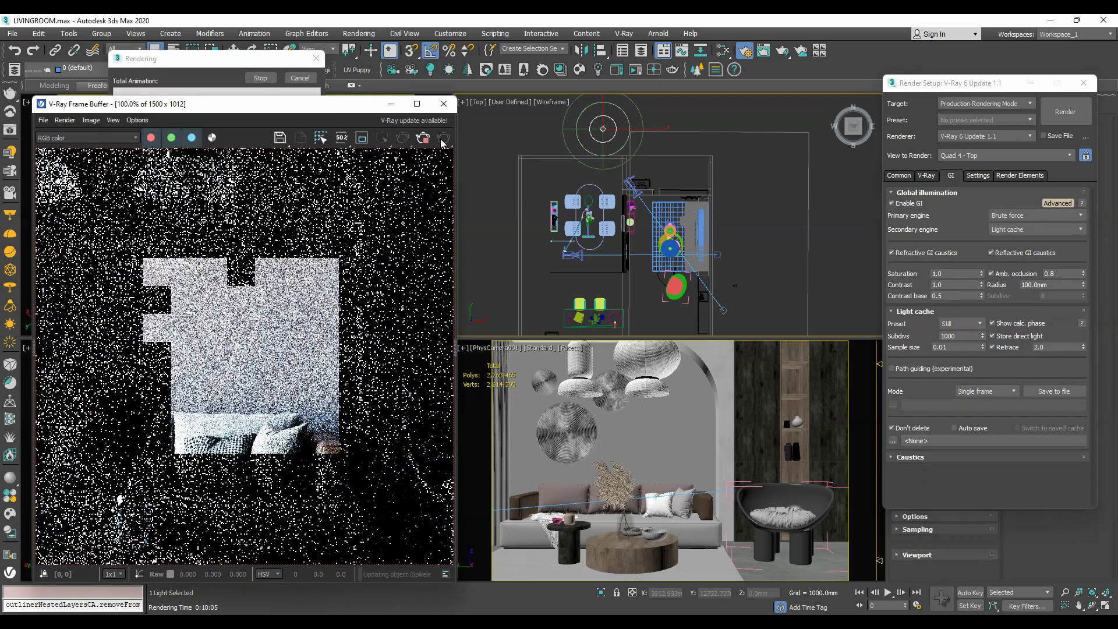
click(417, 104)
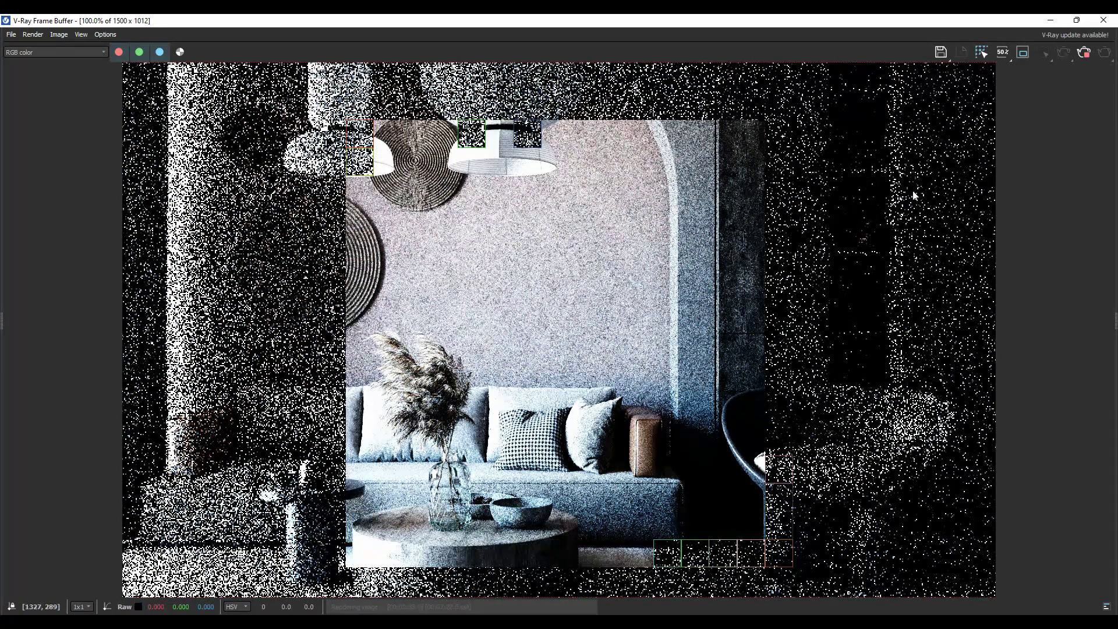
click(1083, 53)
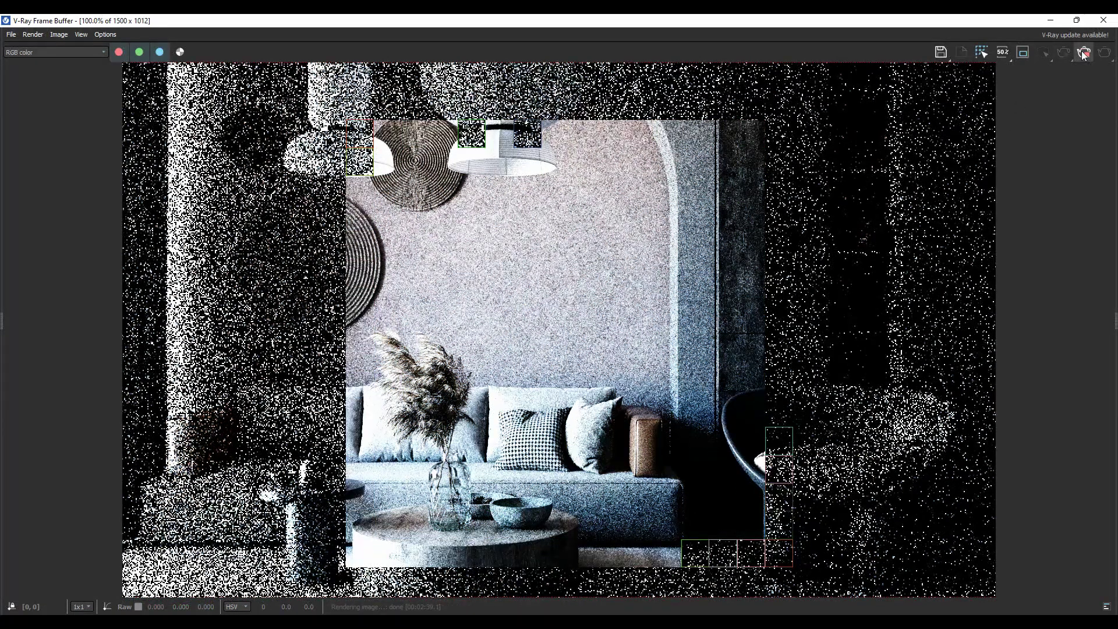
click(1076, 20)
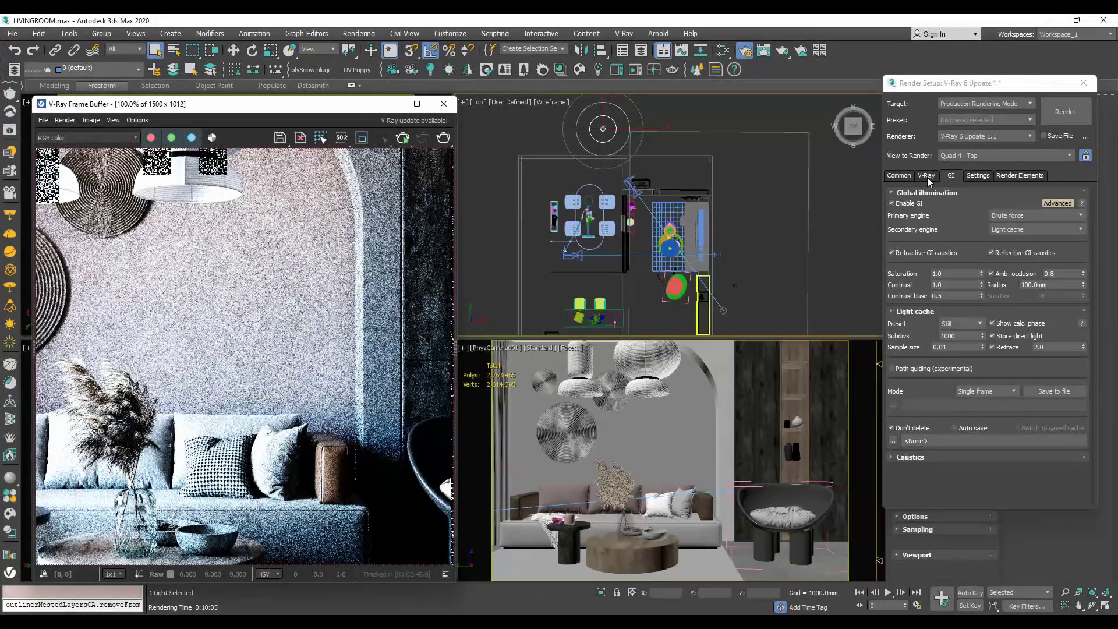
Step: In the Slate Material Editor, add the dome light's VRaySky map as an instance node
click(727, 52)
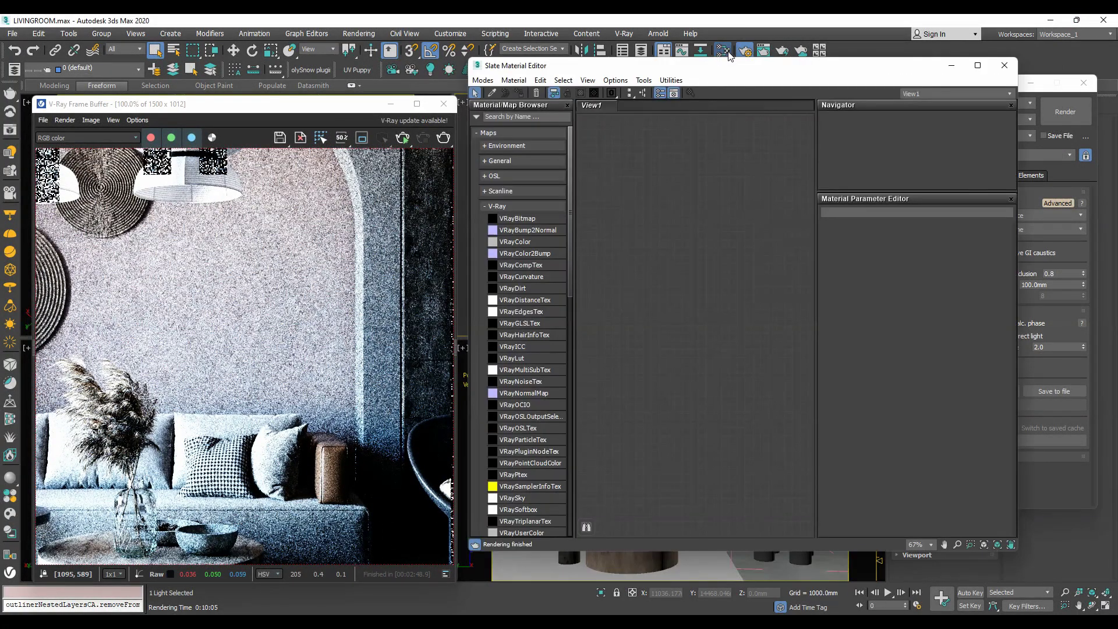
click(952, 66)
click(1030, 83)
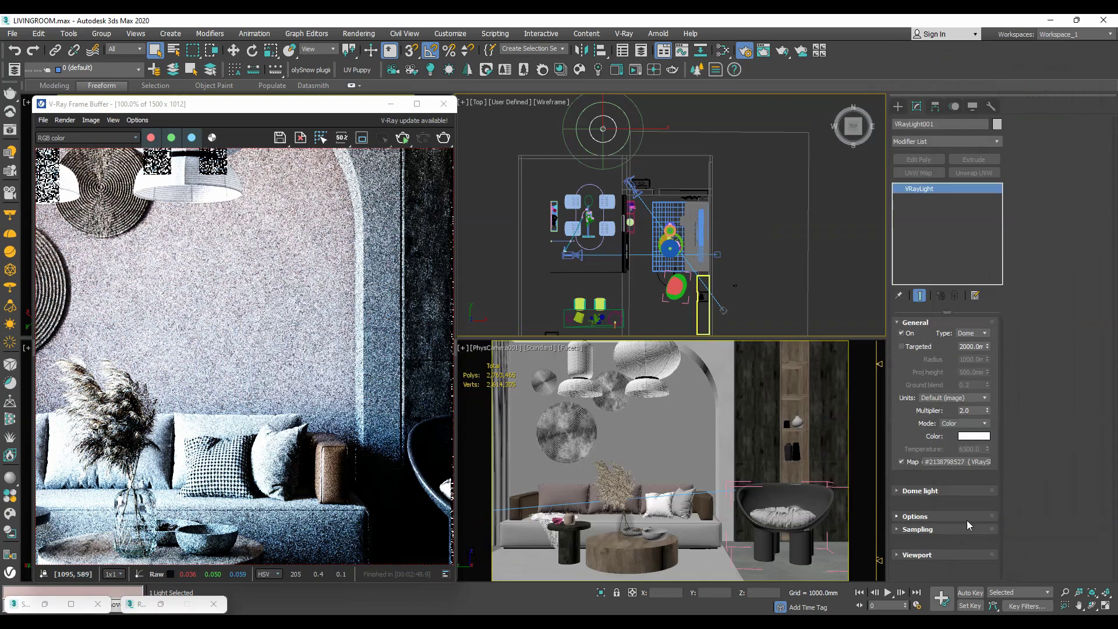
click(726, 52)
drag(582, 66, 334, 63)
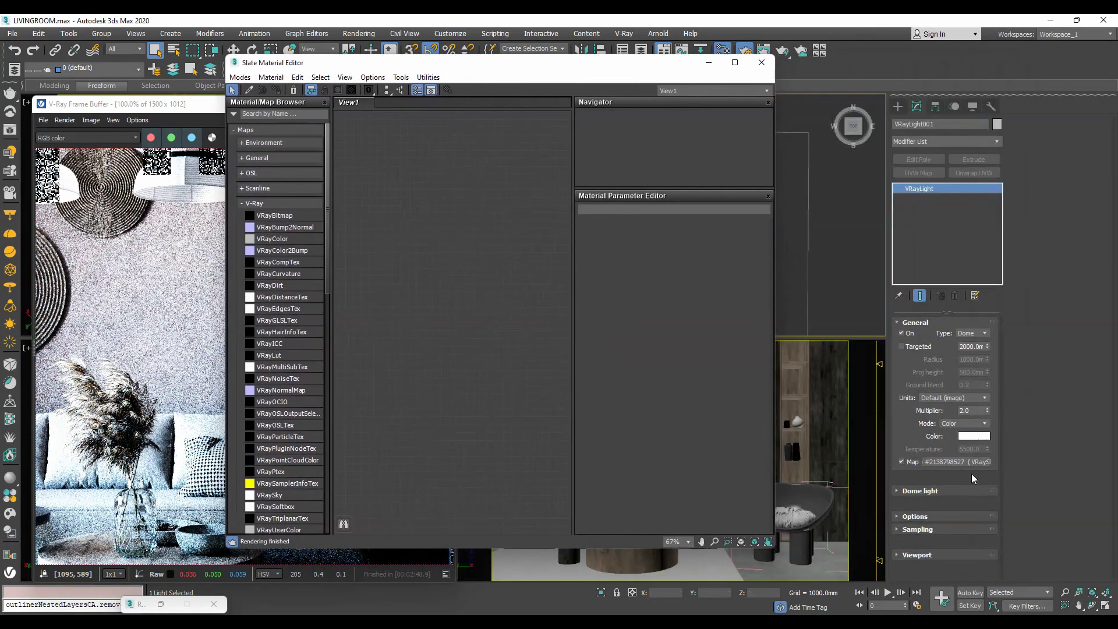
mouse_move(590, 387)
mouse_down()
mouse_move(352, 268)
mouse_move(438, 259)
mouse_up()
click(475, 342)
mouse_move(564, 275)
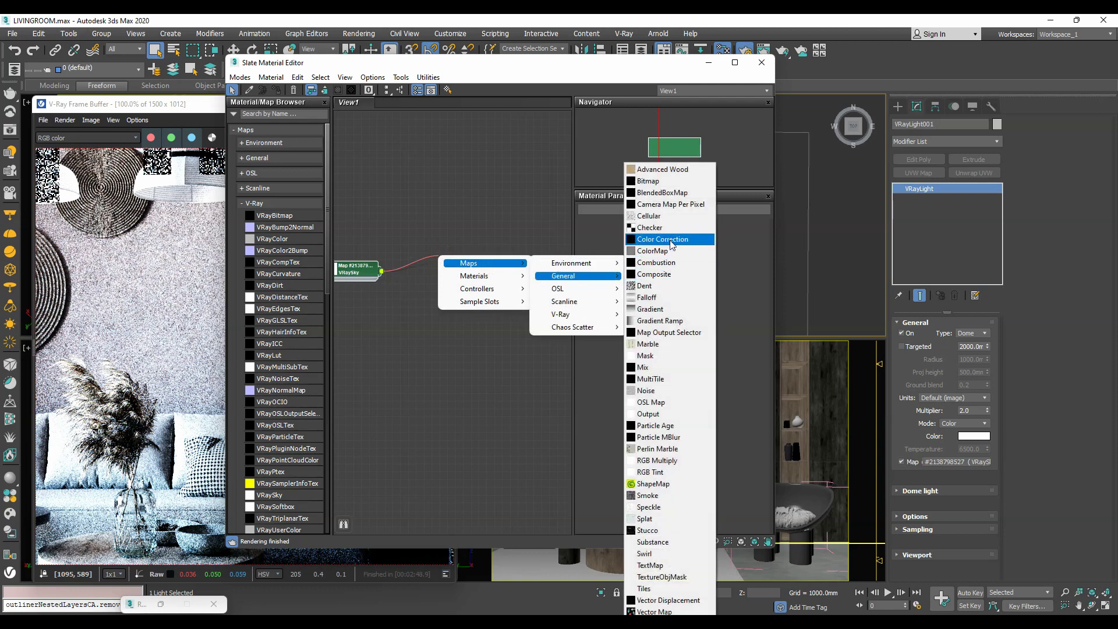
Step: Insert a Color Correction map after VRaySky, wire it to the light's map slot, and start IPR
click(670, 241)
click(431, 266)
drag(939, 472, 939, 471)
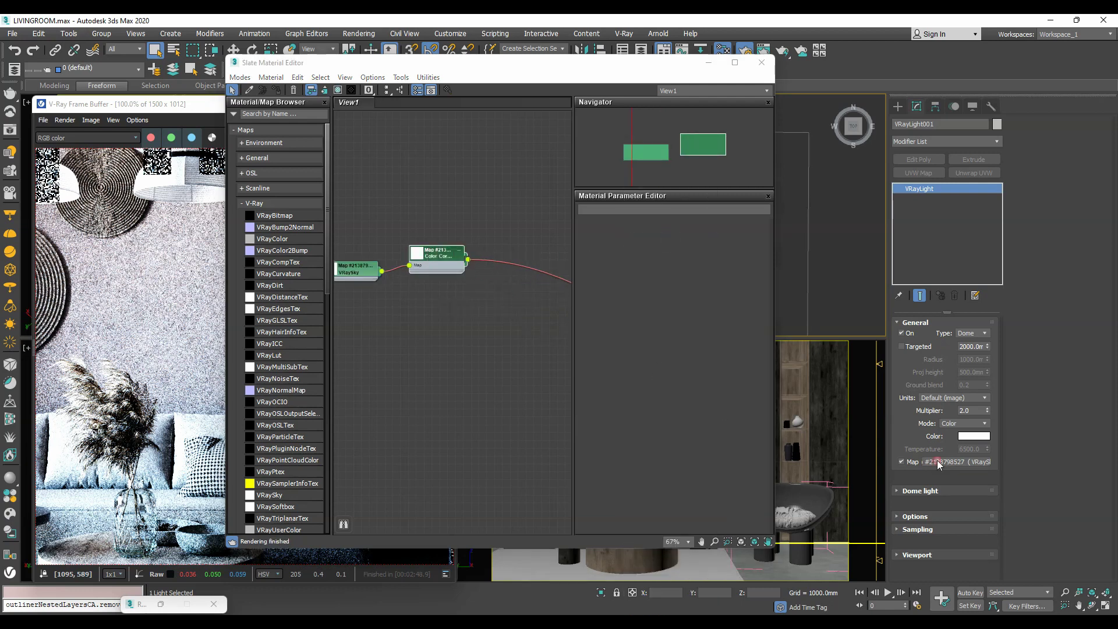
click(532, 351)
drag(403, 68, 642, 80)
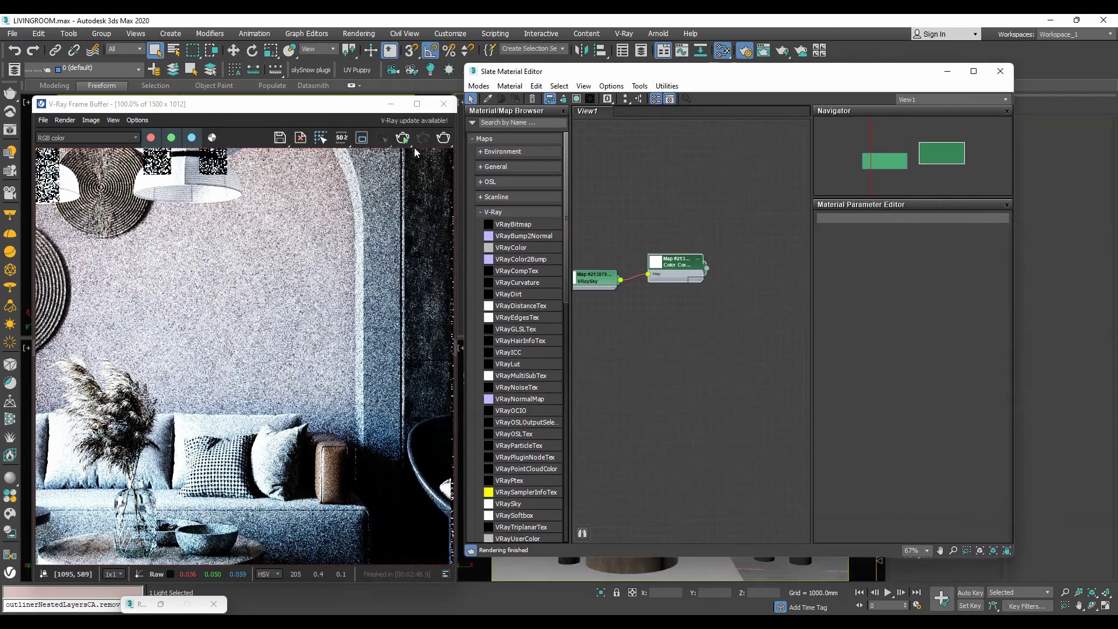
click(404, 139)
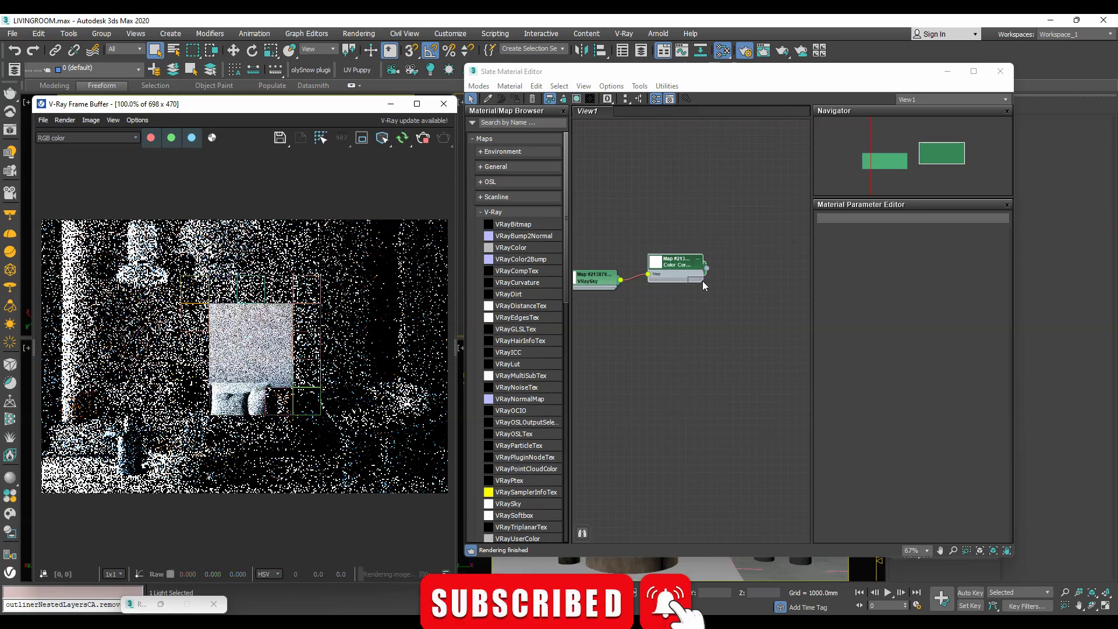
click(682, 266)
Step: Set Color Correction saturation to -100, reopen Render Setup, and enable region render
middle_drag(672, 276, 707, 280)
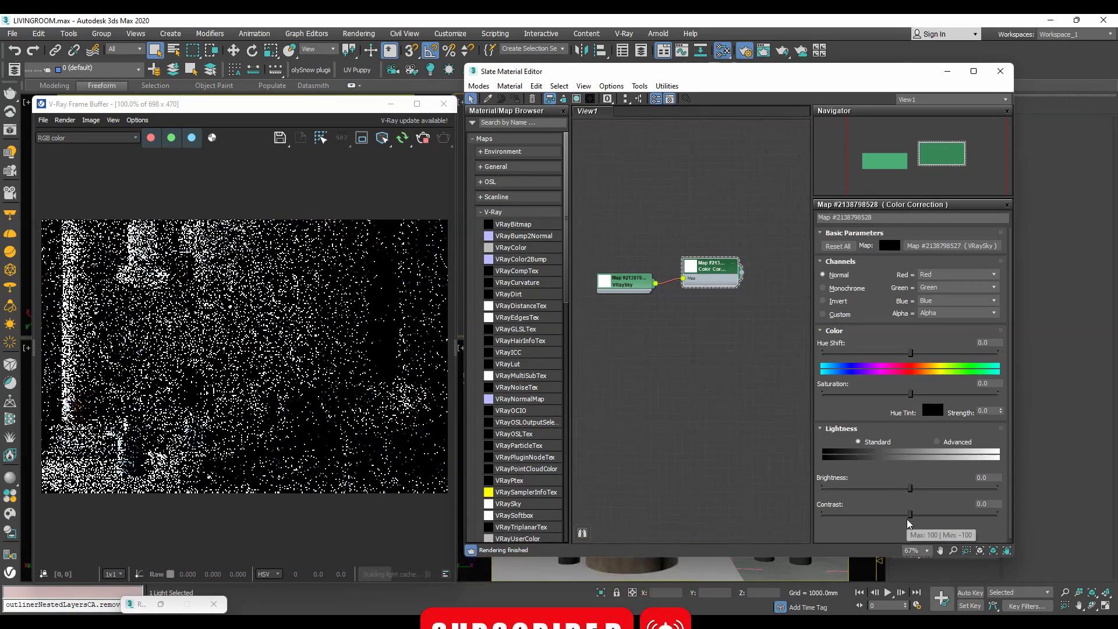
drag(833, 396, 822, 394)
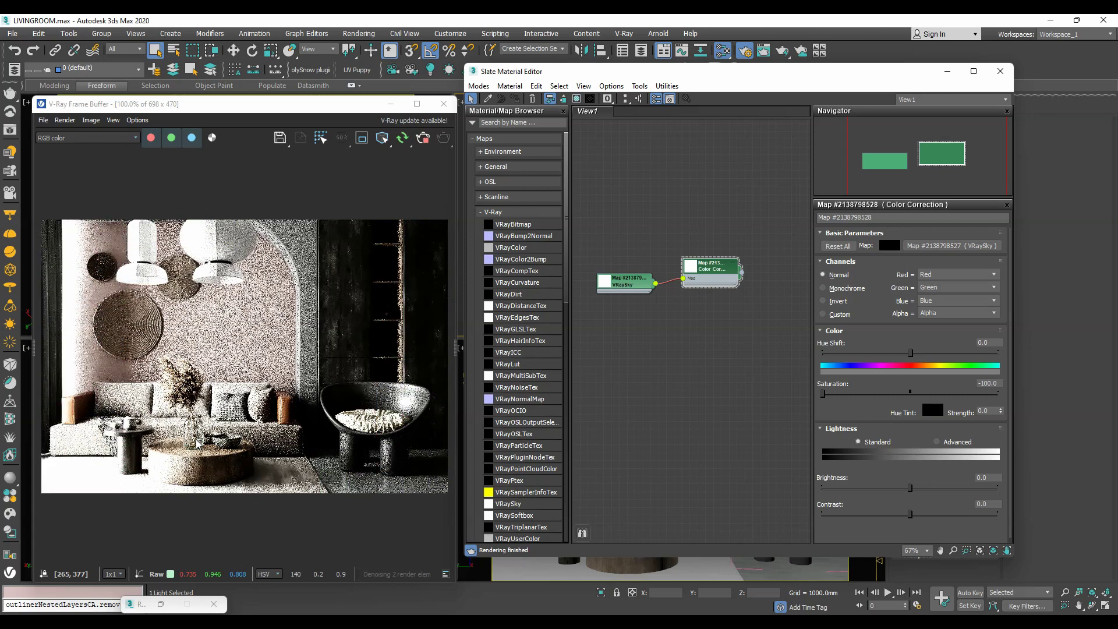
click(744, 51)
drag(951, 89, 677, 103)
click(362, 138)
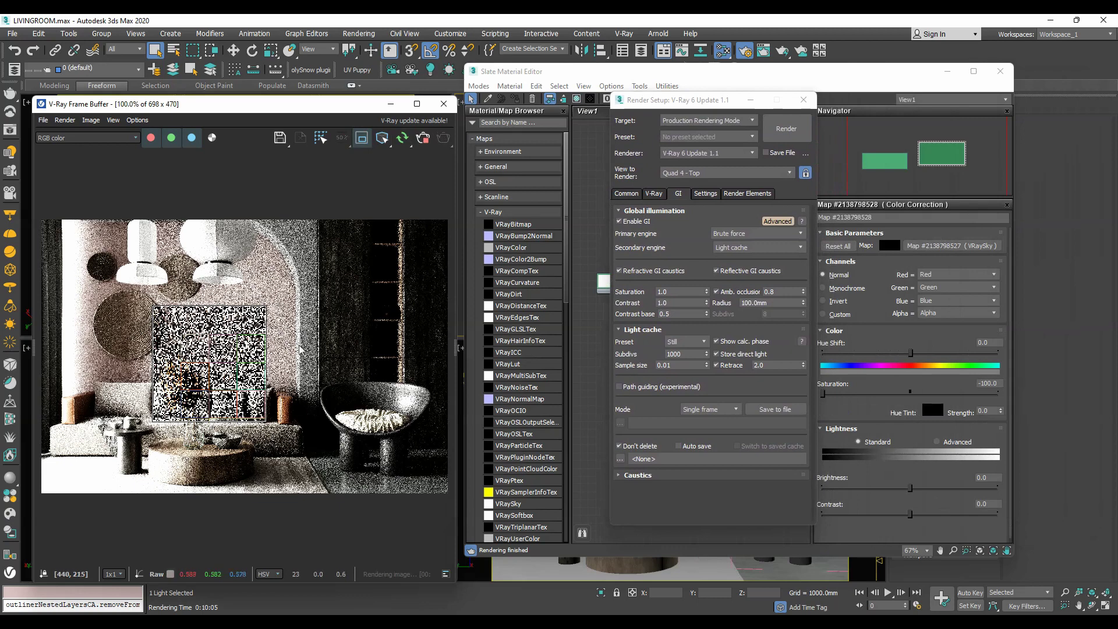
Step: Redraw the render region over the sofa and table, and set the burn value to 0.5
drag(290, 349, 41, 493)
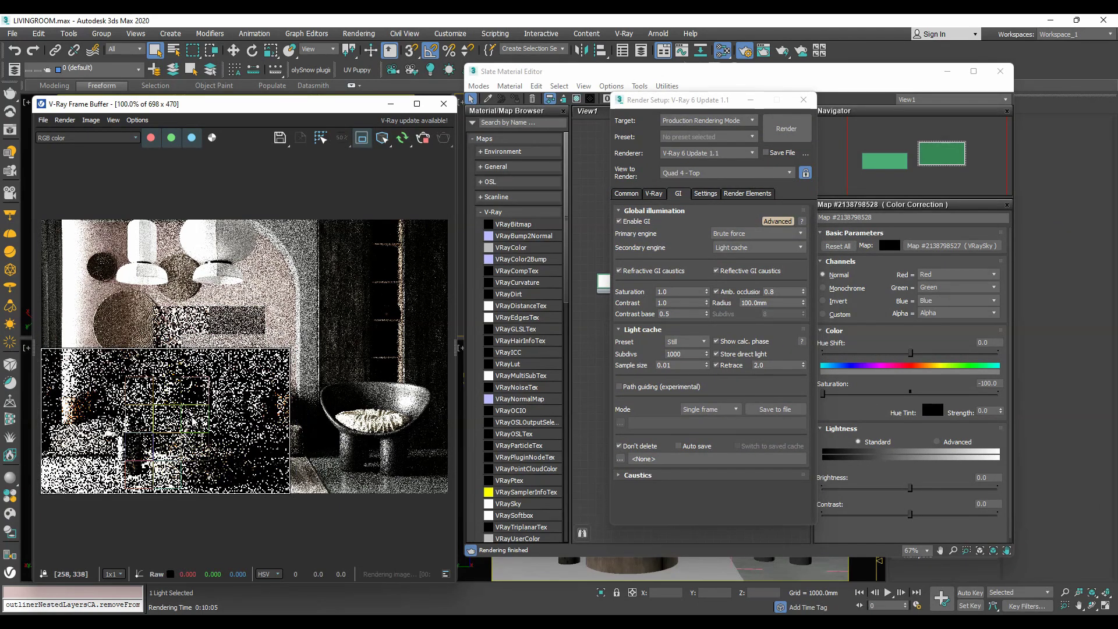
click(653, 193)
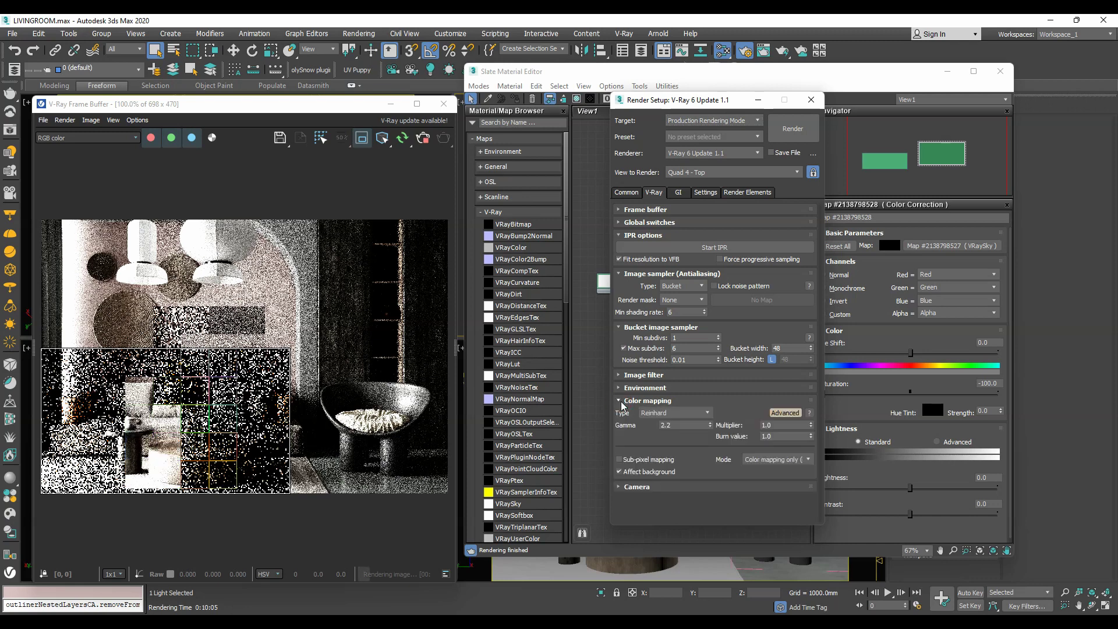
click(716, 438)
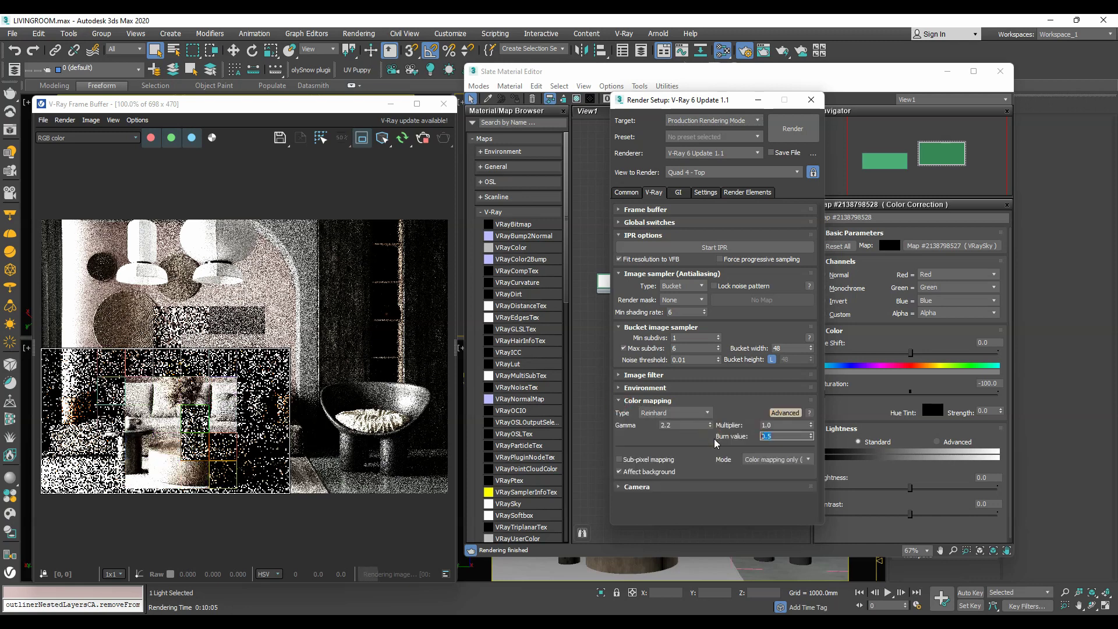
text(0.5)
key(Return)
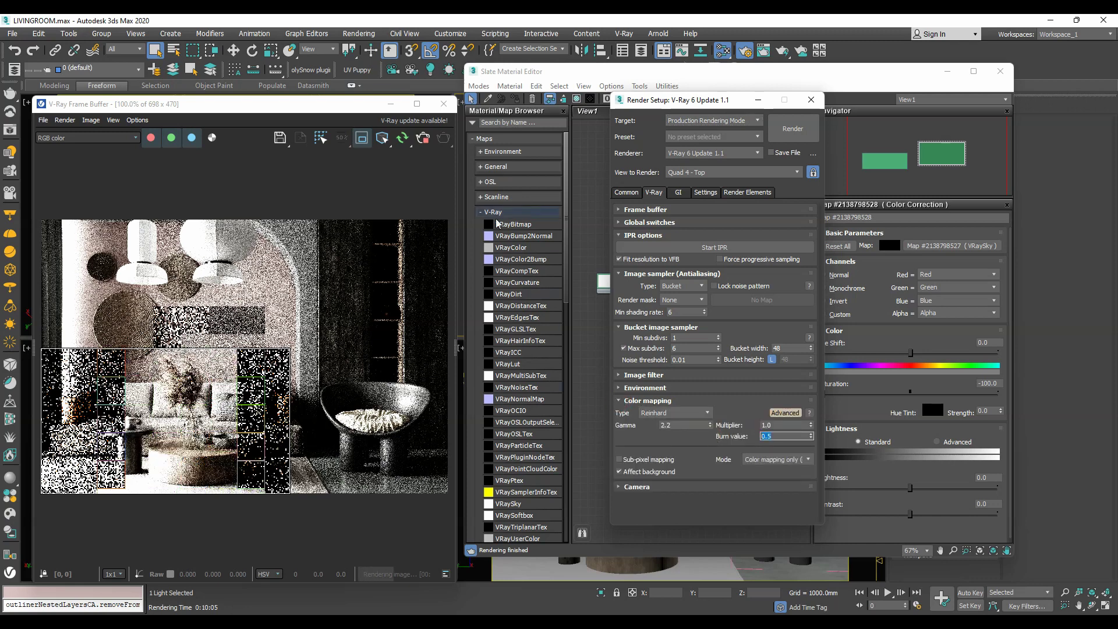
click(424, 140)
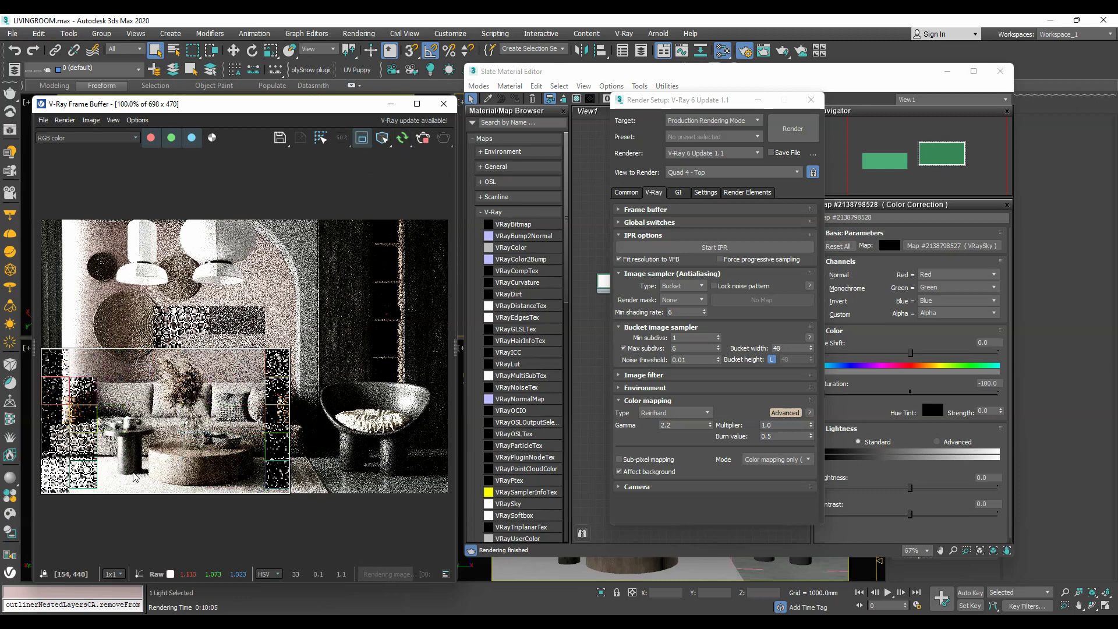
Step: Inspect the sofa in the render and lower the burn value to 0.3
scroll(135, 437, up, 1)
middle_drag(191, 418, 239, 418)
scroll(238, 417, down, 1)
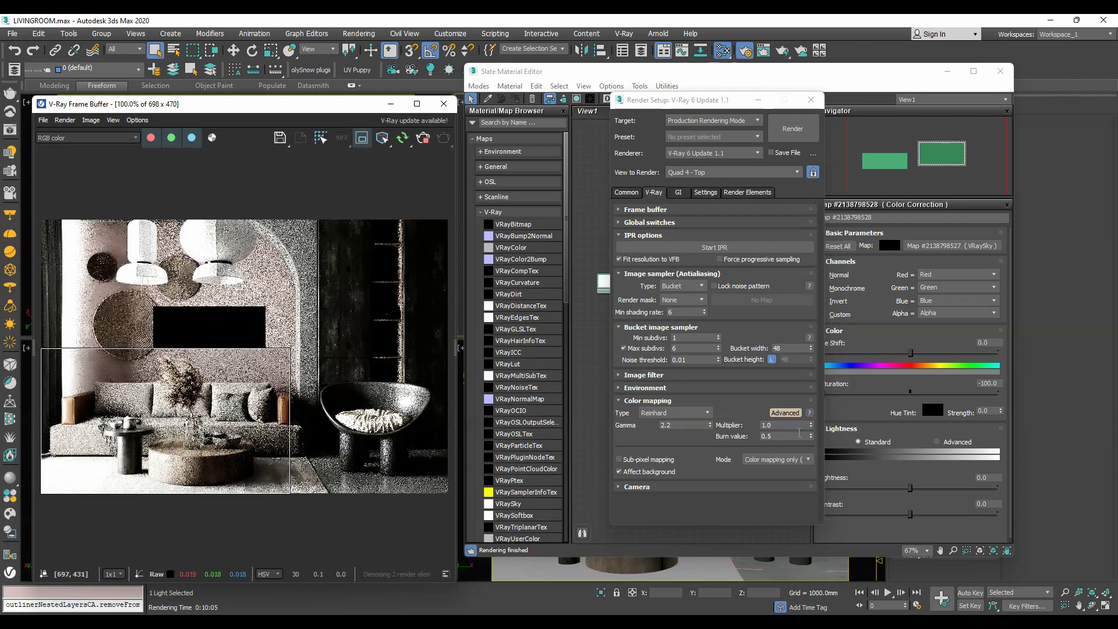
drag(799, 435, 757, 436)
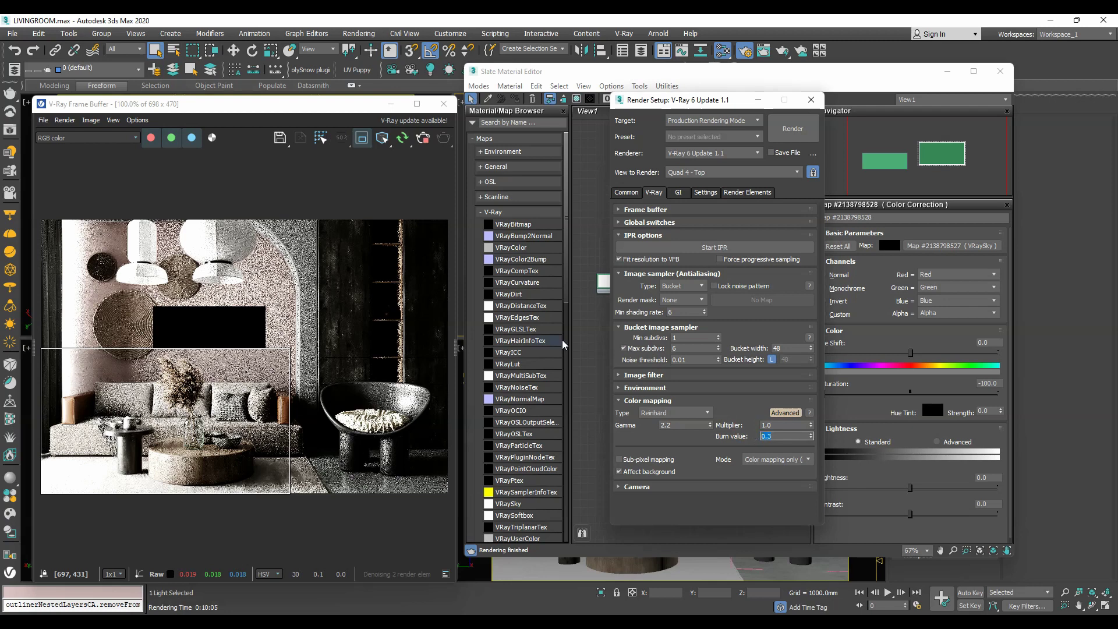
click(424, 147)
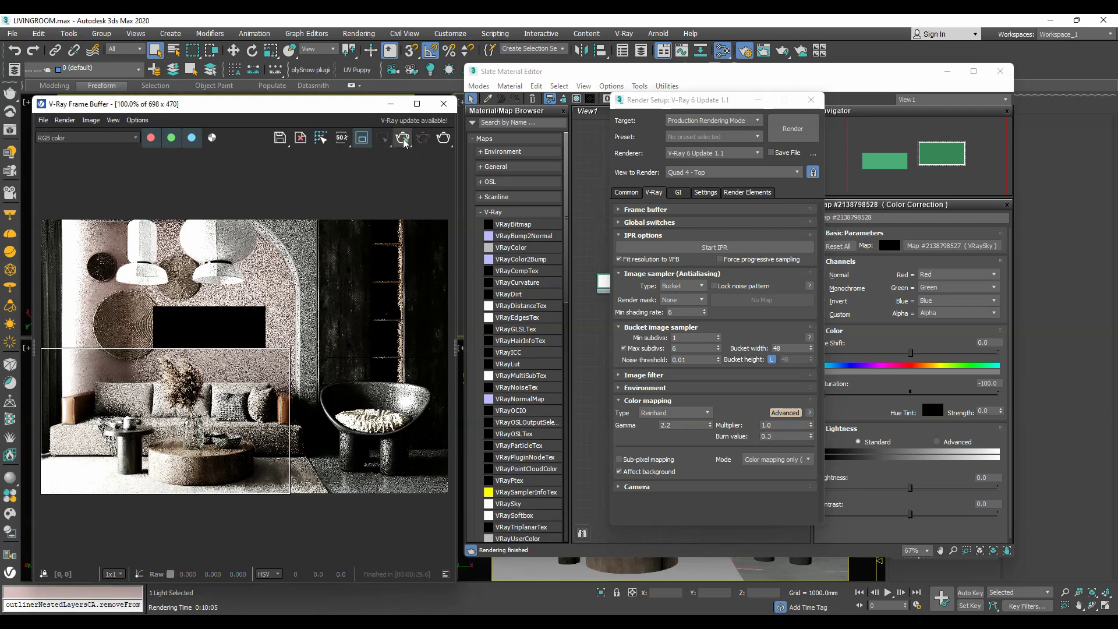
Step: Run a render, abort it, and switch off region render for full-frame output
click(402, 138)
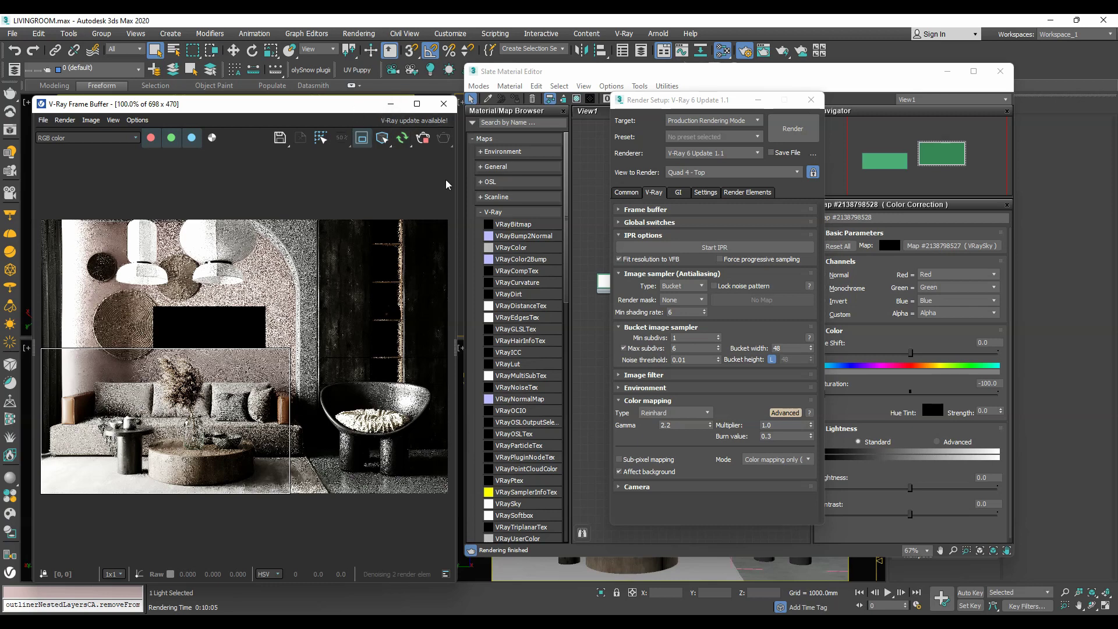
click(423, 140)
click(363, 141)
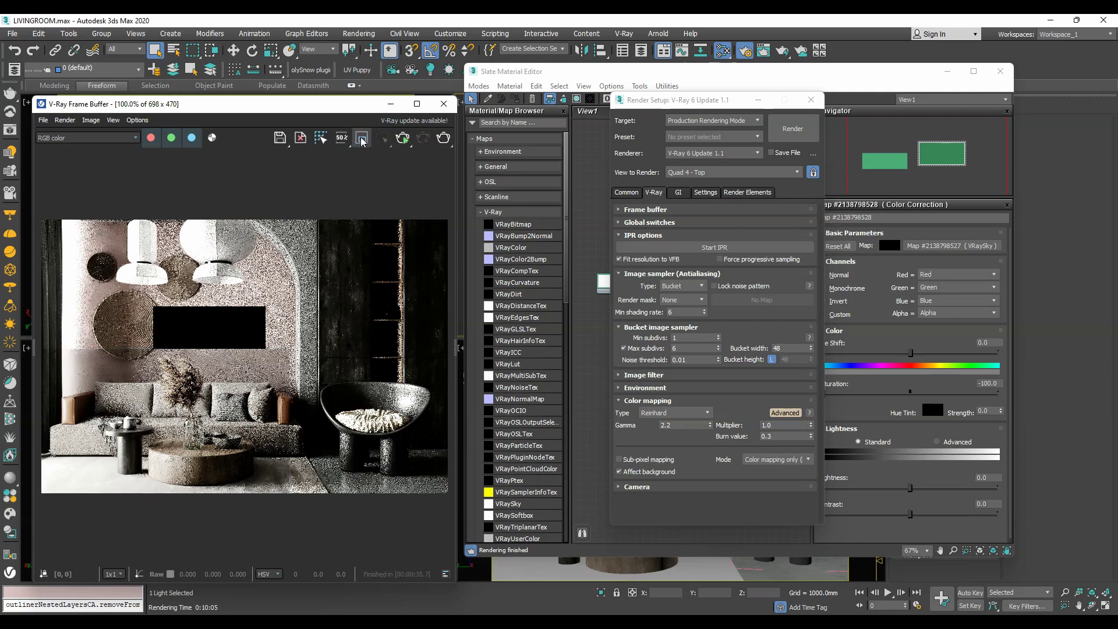
click(443, 138)
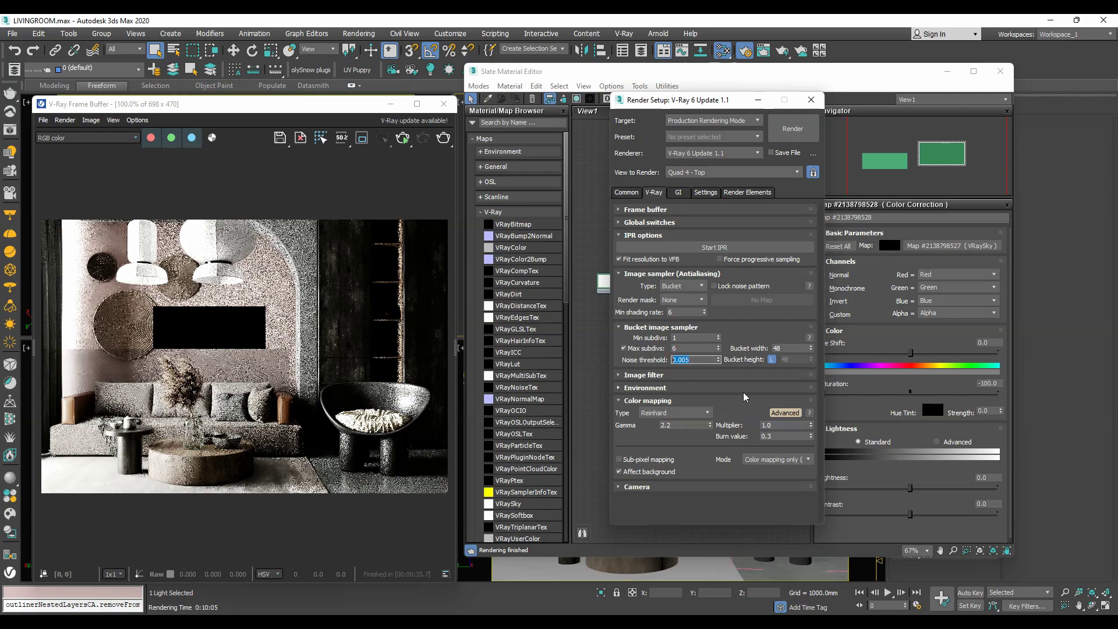
Step: Maximize the frame buffer, start a full render, and lower the dome light multiplier to 1.5
click(417, 104)
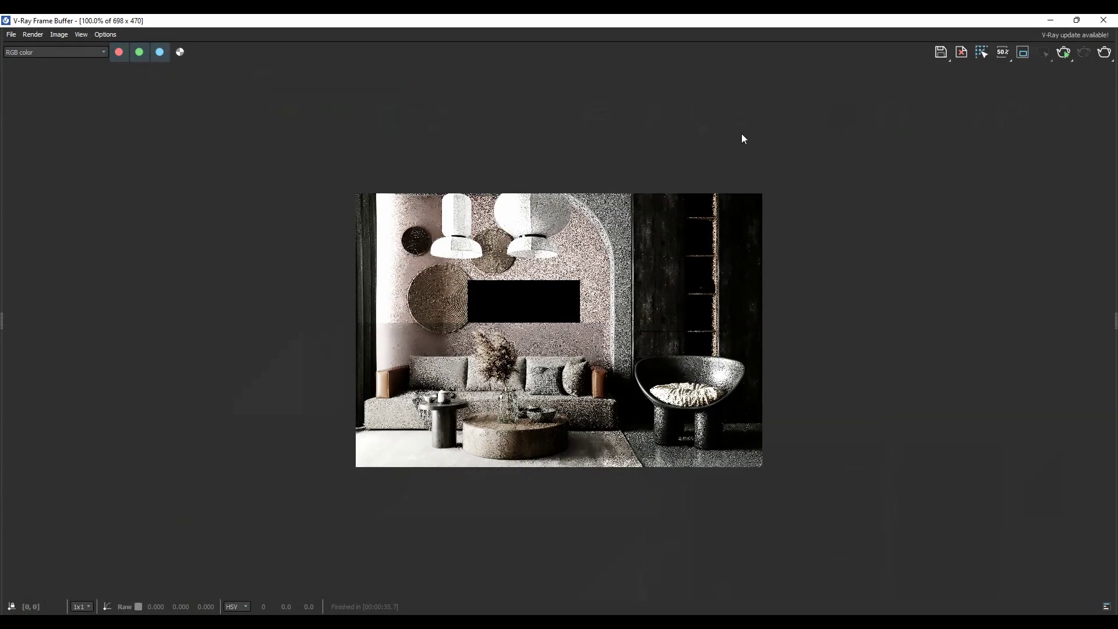
click(1101, 56)
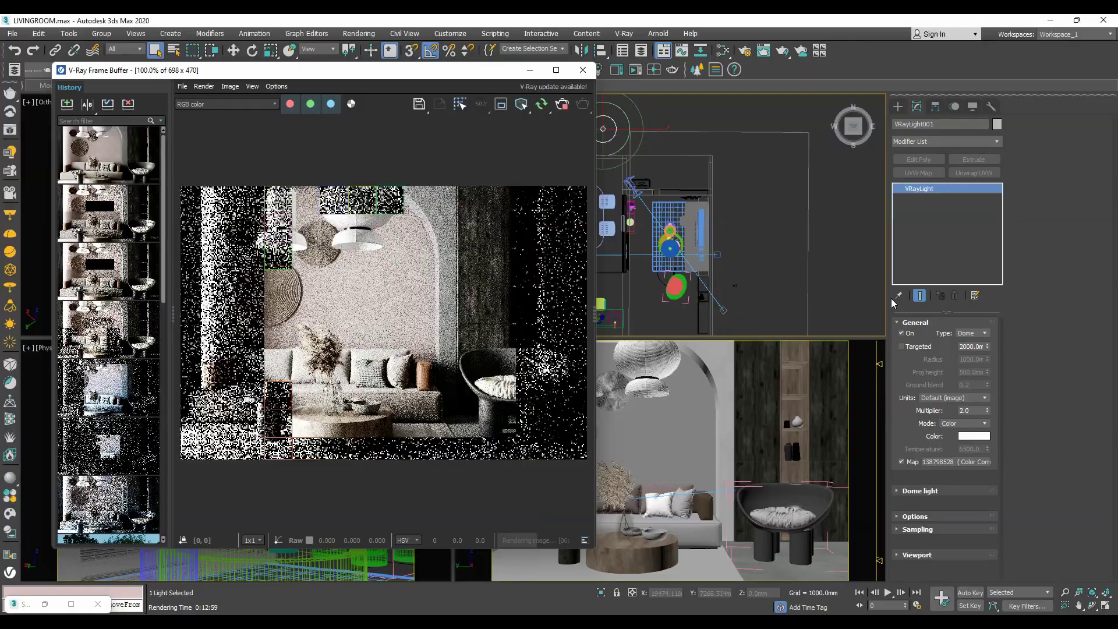
double_click(962, 411)
text(1.5)
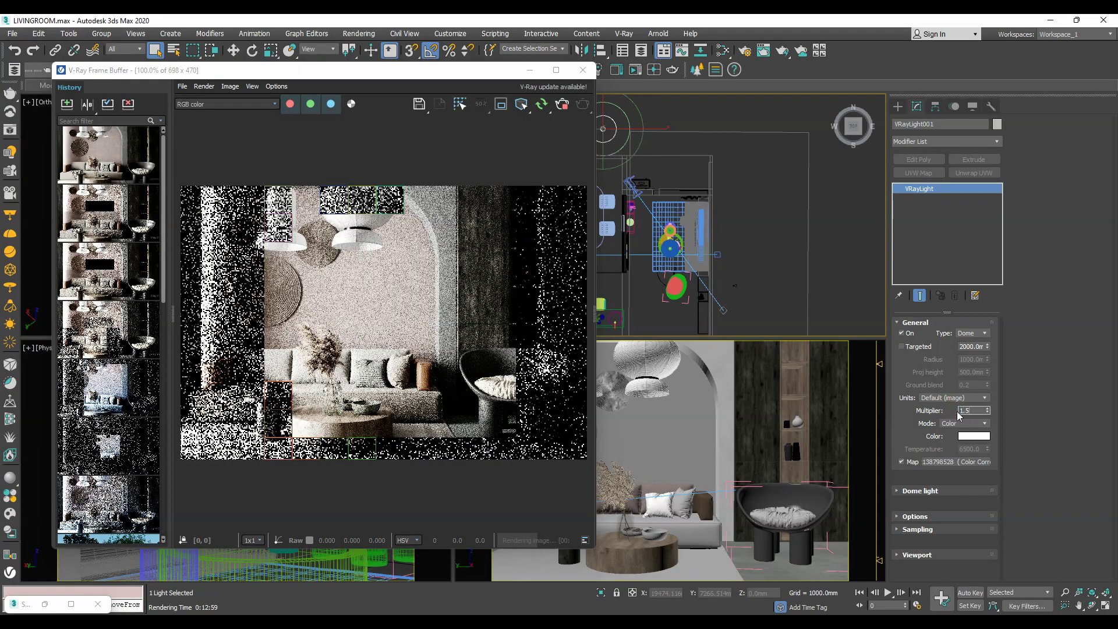
key(Return)
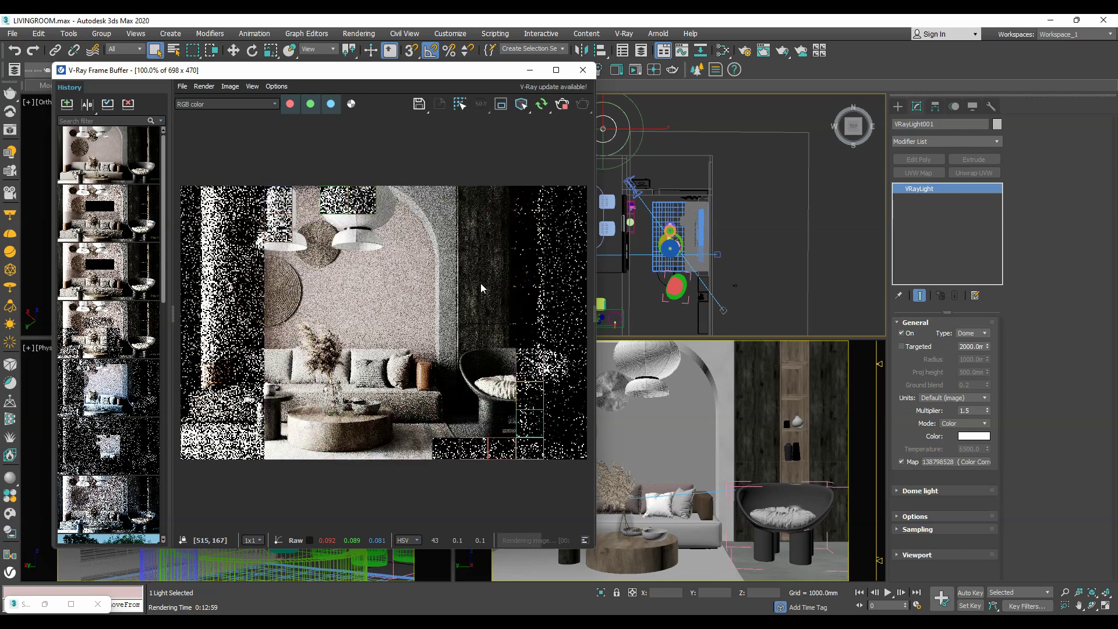
drag(408, 70, 372, 67)
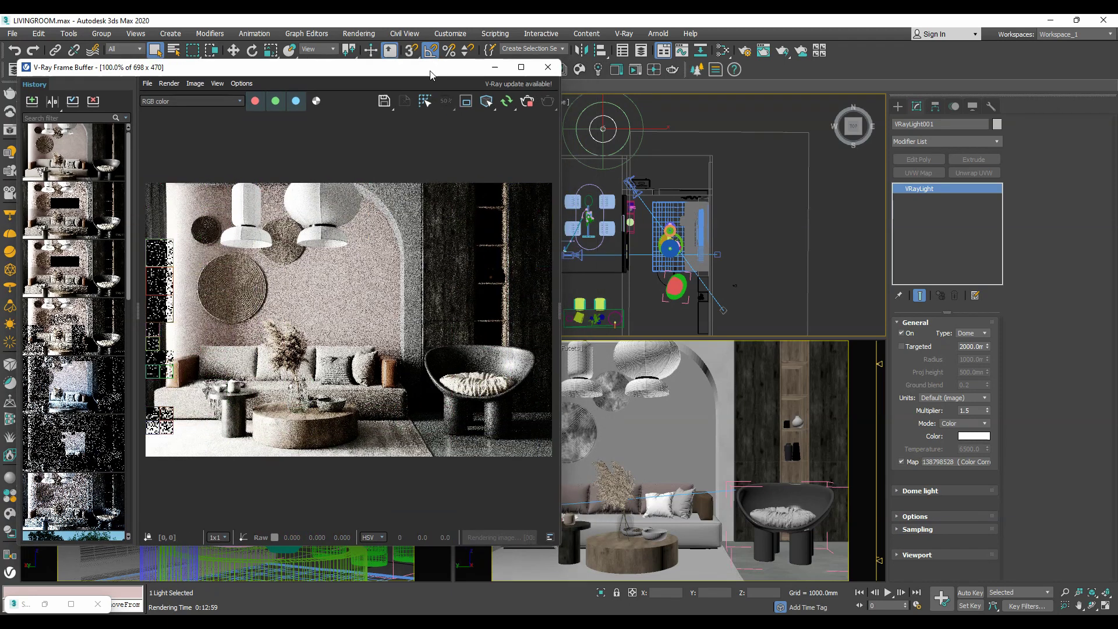
Step: Lower the Color mapping Burn value to 0.15 and re-render the room from the VFB
click(745, 51)
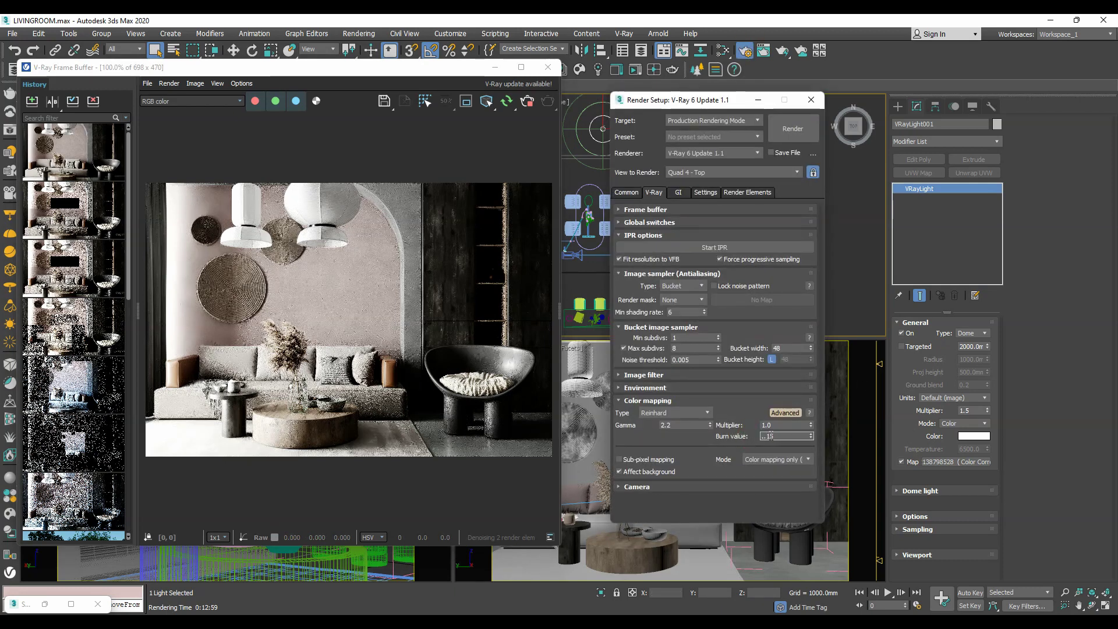
drag(774, 437, 740, 441)
click(524, 105)
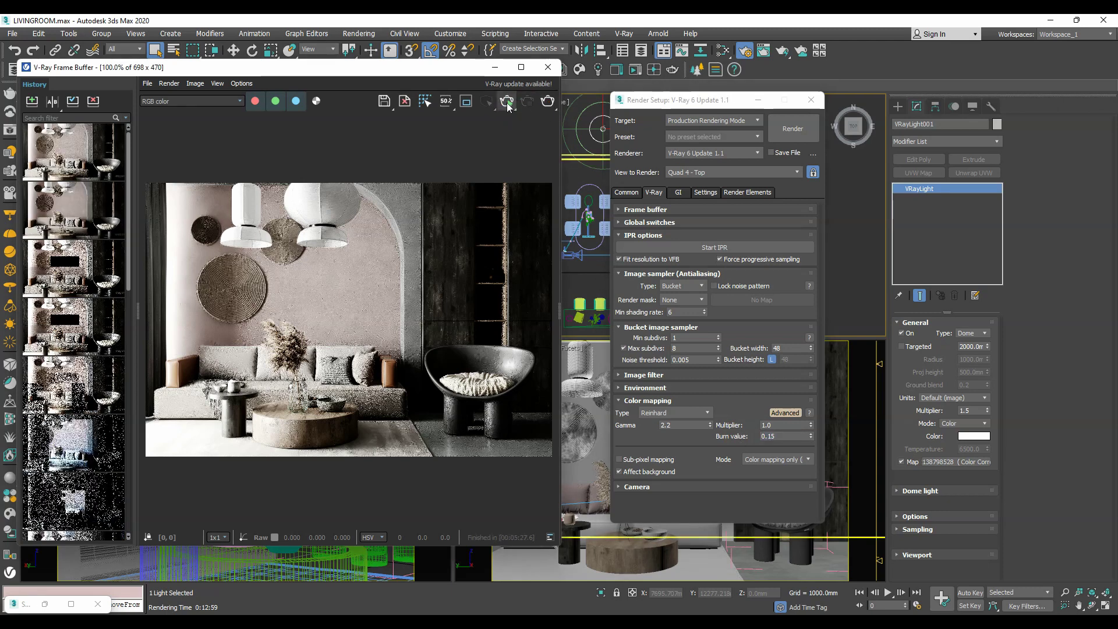
click(508, 105)
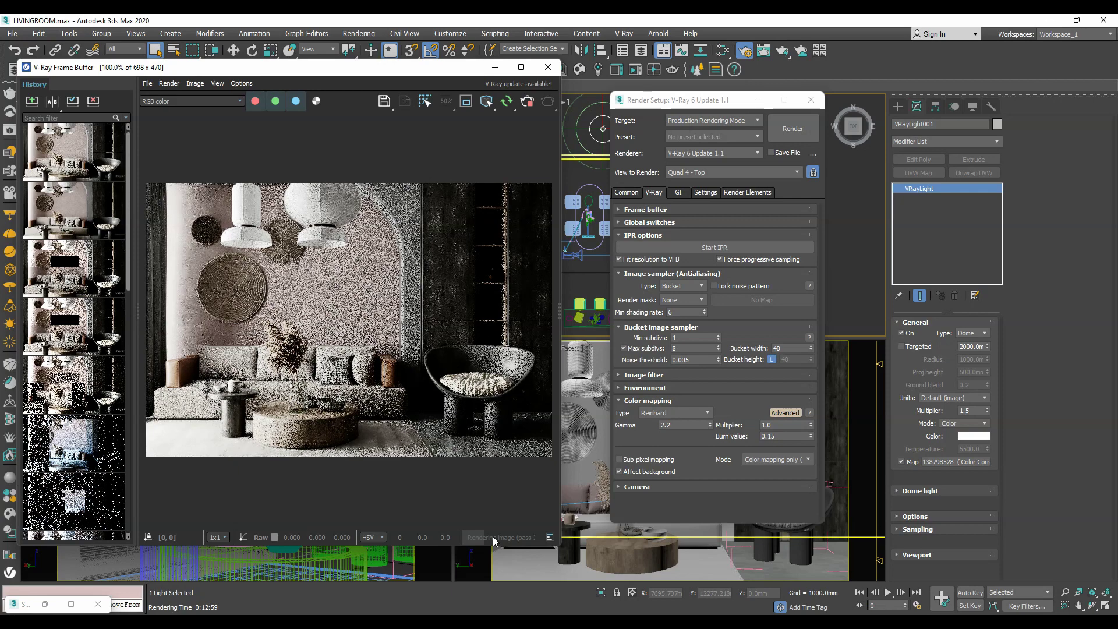
drag(682, 99, 761, 86)
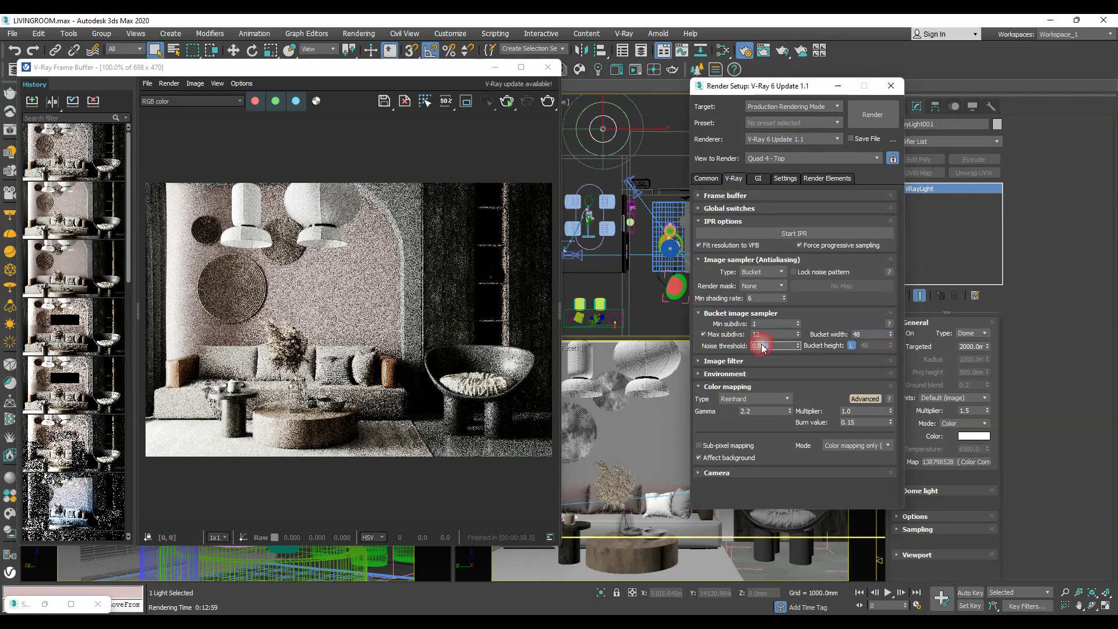
Step: Check the Render Elements list, collapse the VFB history, and re-render maximized at 1500×1012
click(758, 179)
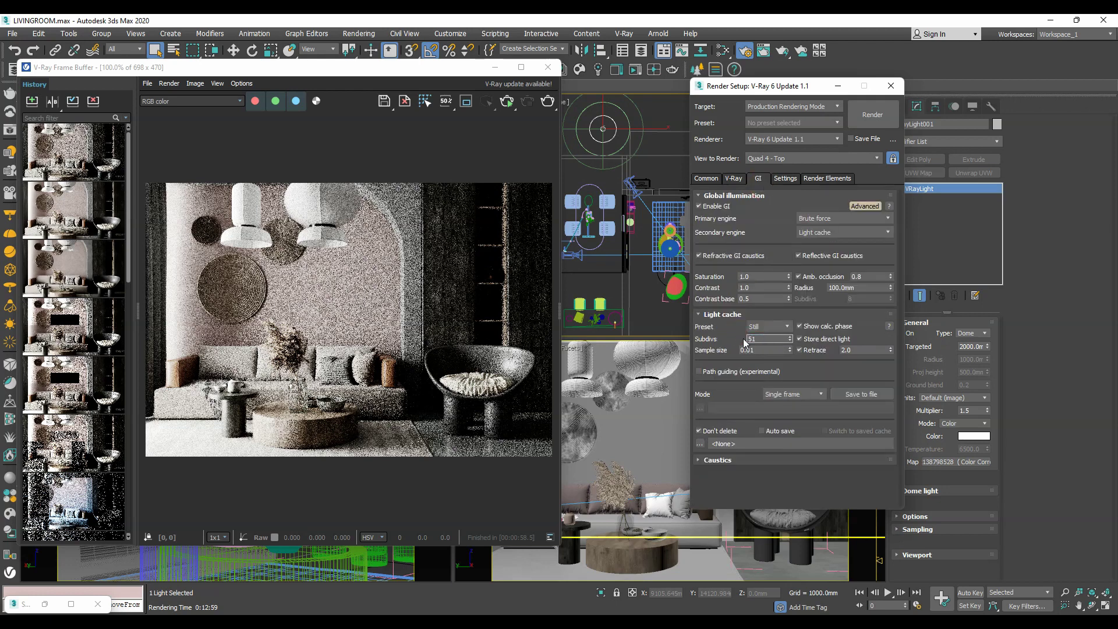
text(1500)
click(785, 179)
click(825, 178)
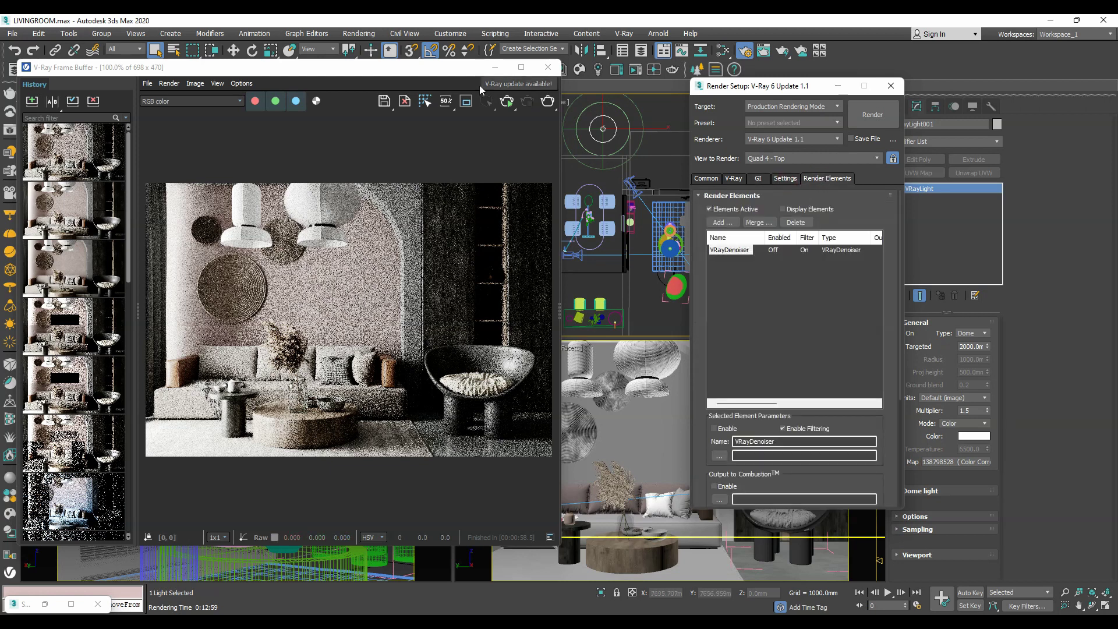
drag(136, 132, 134, 132)
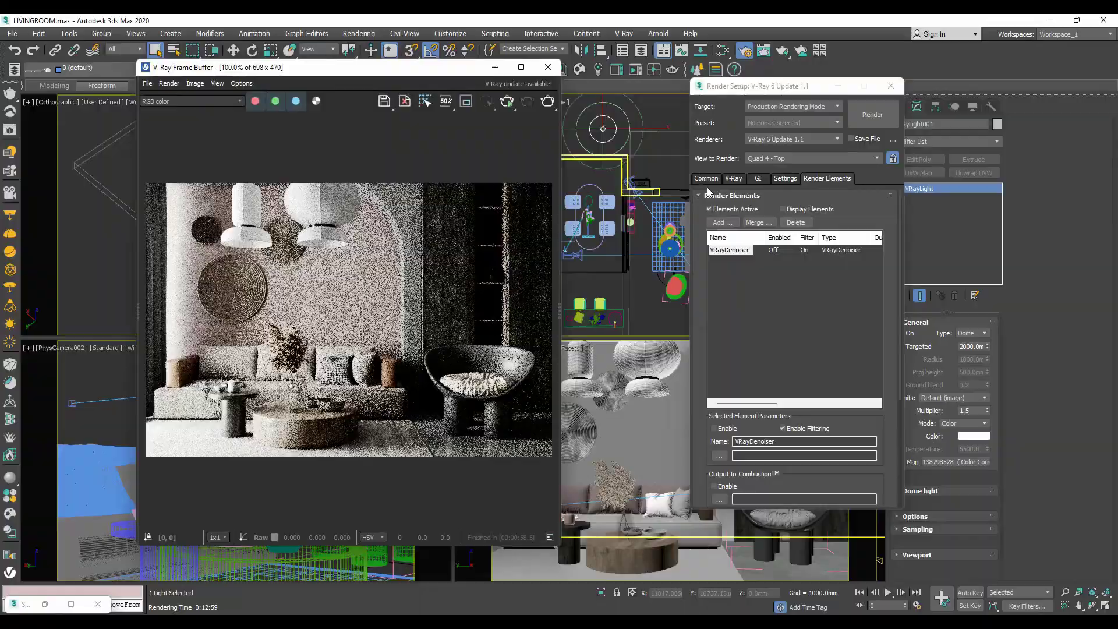
click(522, 67)
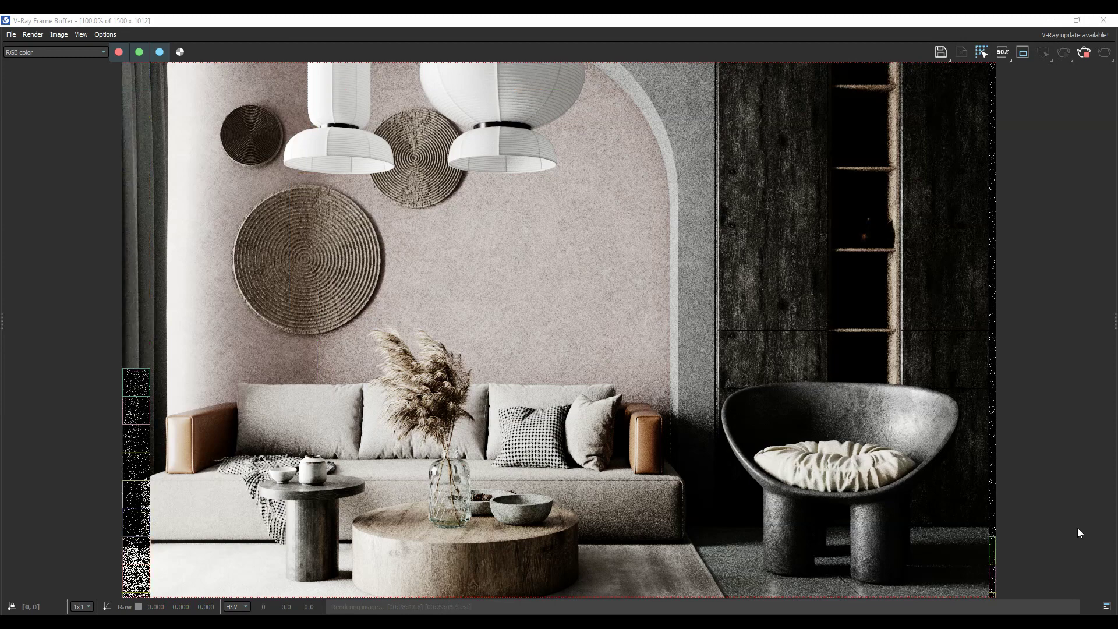
Step: Open the VFB Layers list and select the Filmic tonemap layer
scroll(647, 322, down, 2)
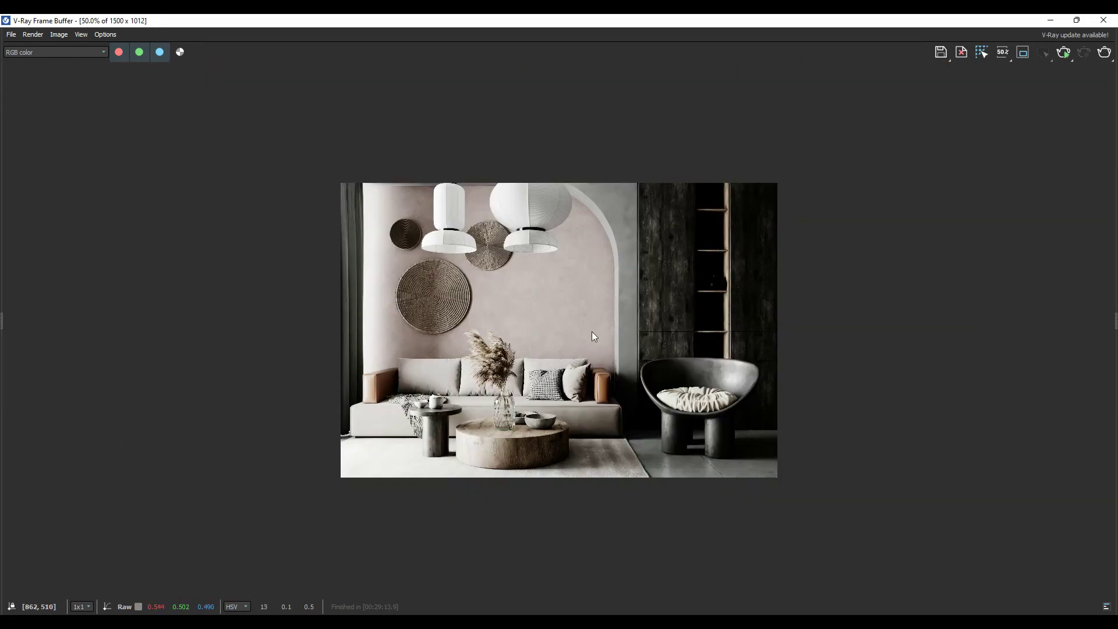
drag(1114, 98, 967, 98)
click(1037, 96)
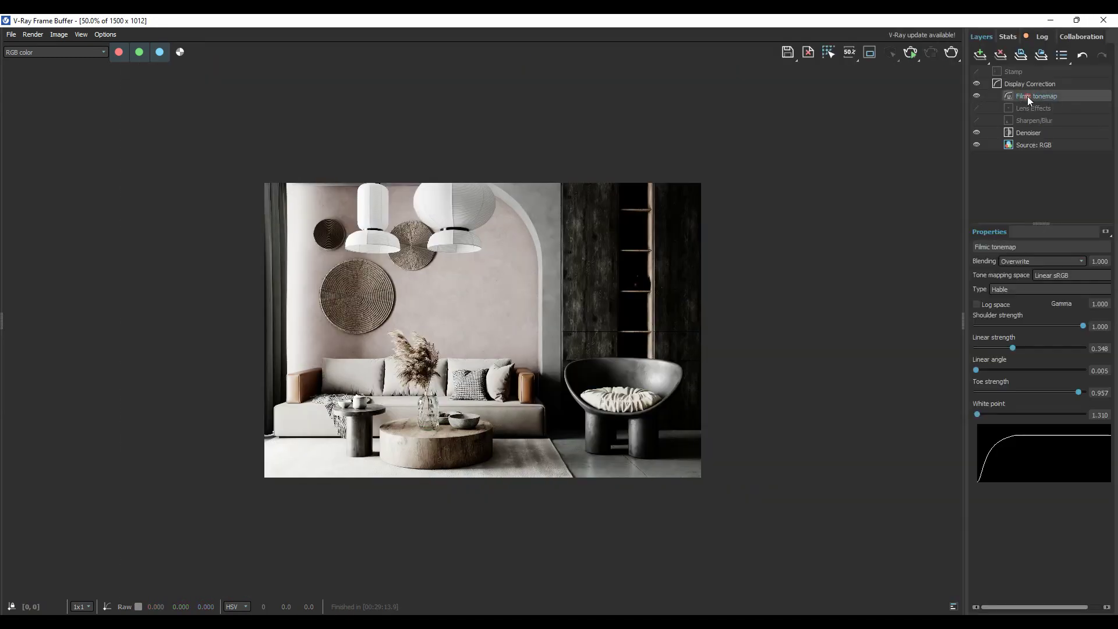
scroll(493, 355, up, 2)
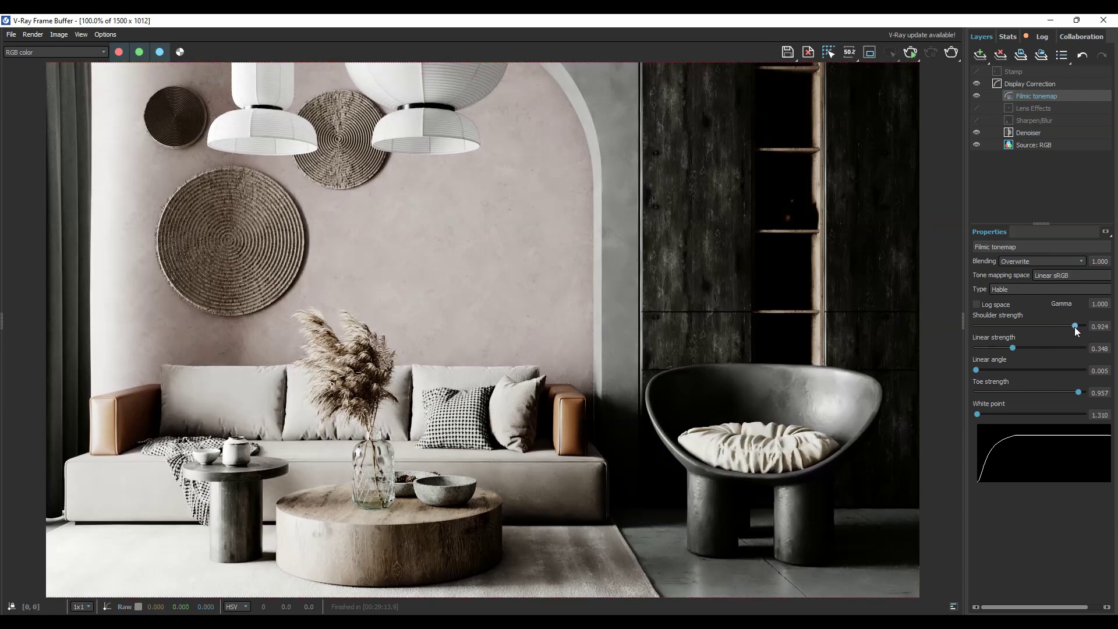
Step: Set Filmic shoulder 0.685, linear strength 0.592, linear angle 0.158 and toe strength 1.000
mouse_move(1074, 327)
mouse_down()
mouse_move(984, 348)
mouse_move(1071, 350)
mouse_move(973, 351)
mouse_move(1080, 354)
mouse_move(980, 372)
mouse_move(993, 372)
mouse_up()
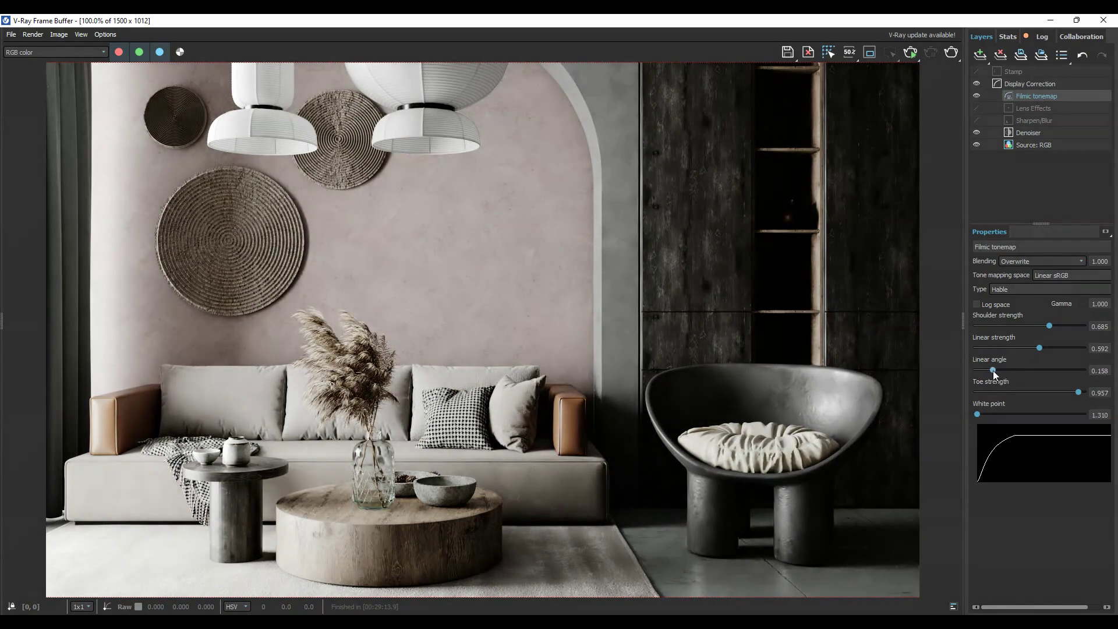
mouse_move(1079, 392)
mouse_down()
mouse_move(1025, 392)
mouse_move(1097, 394)
mouse_up()
mouse_move(987, 415)
mouse_down()
mouse_move(1076, 415)
mouse_move(951, 423)
mouse_move(978, 418)
mouse_up()
scroll(509, 358, down, 2)
scroll(509, 359, up, 2)
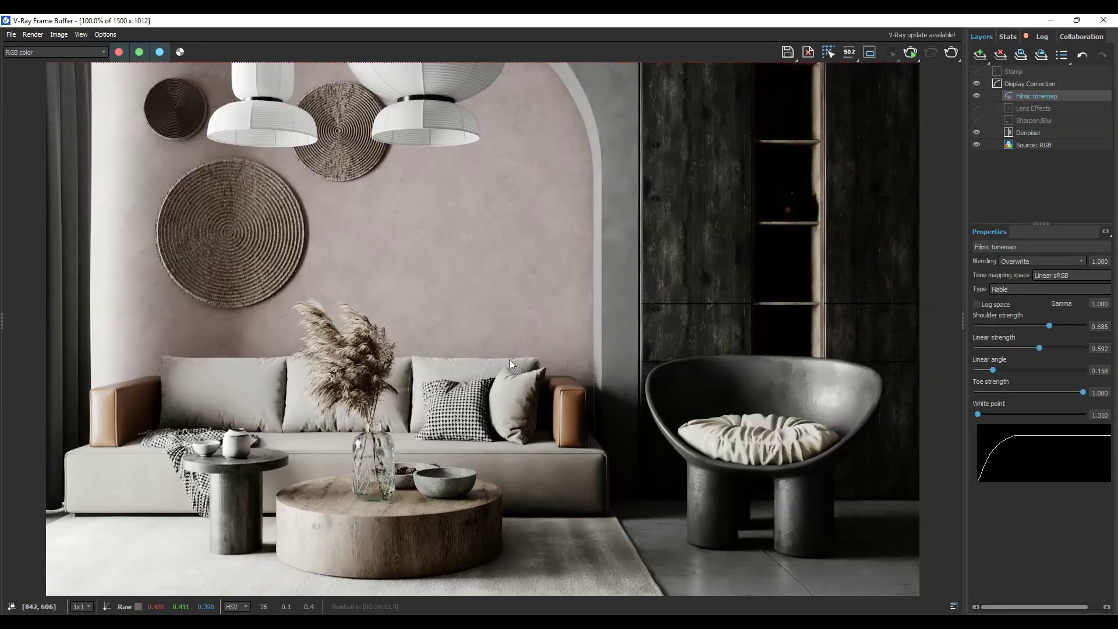
mouse_move(510, 358)
middle_down()
mouse_move(551, 338)
mouse_move(557, 371)
middle_up()
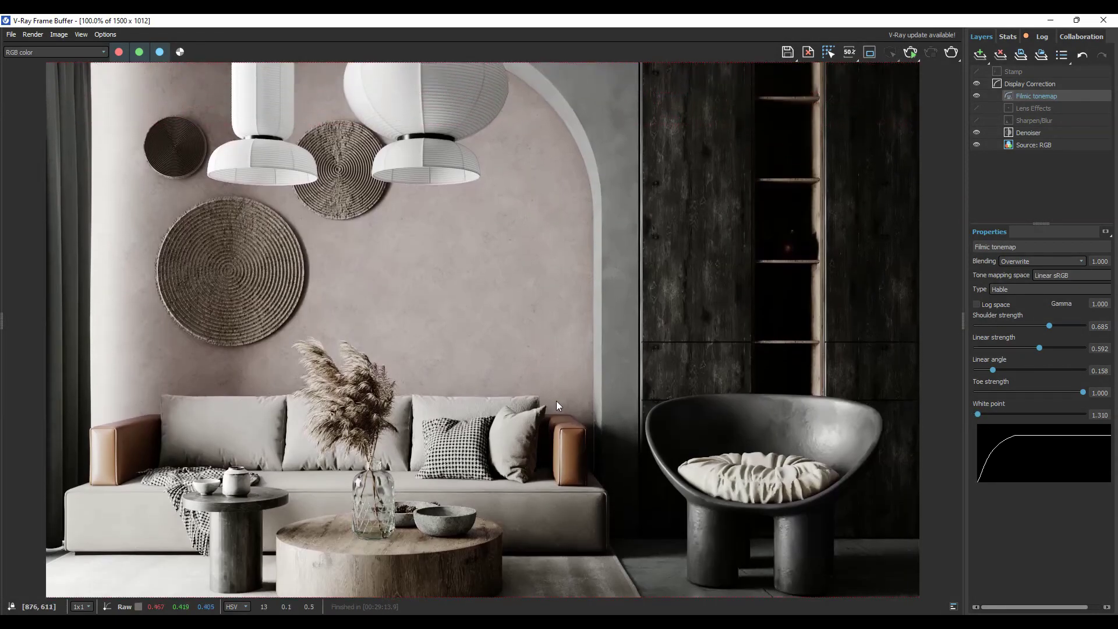
Step: Minimise the VFB, close Render Setup, clear the selection and maximise the top view
click(1048, 19)
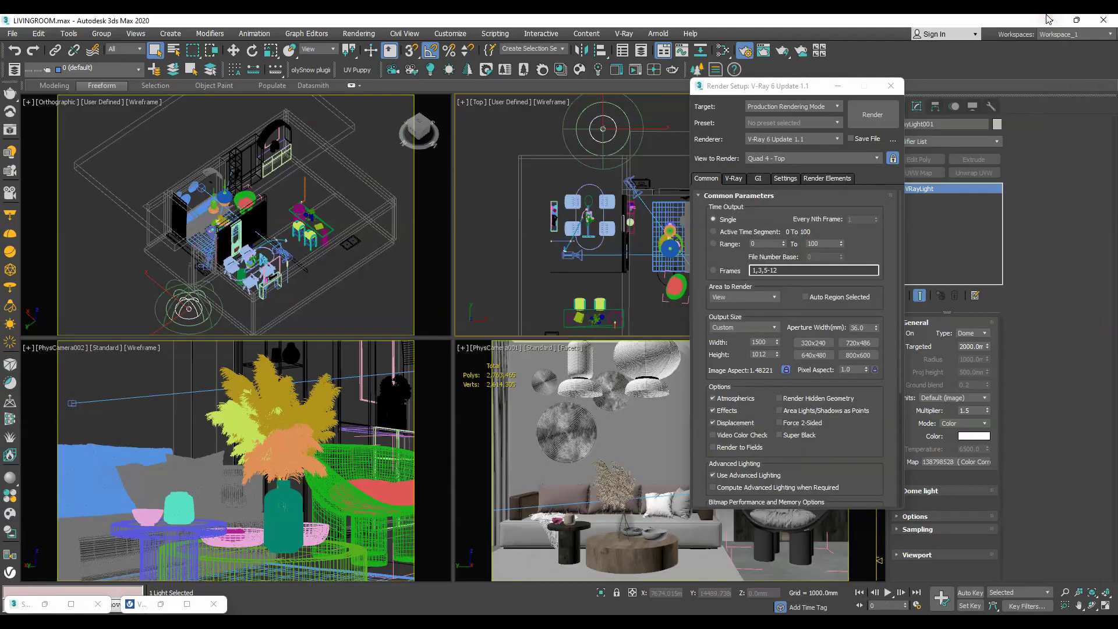
click(891, 87)
click(147, 378)
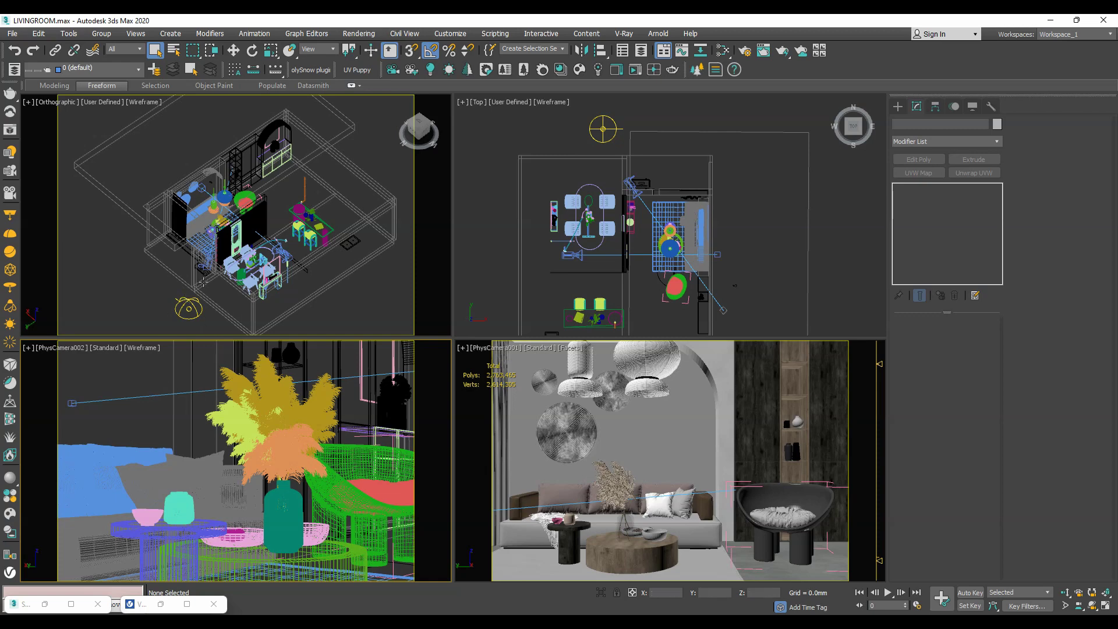
click(226, 252)
key(alt+w)
key(r)
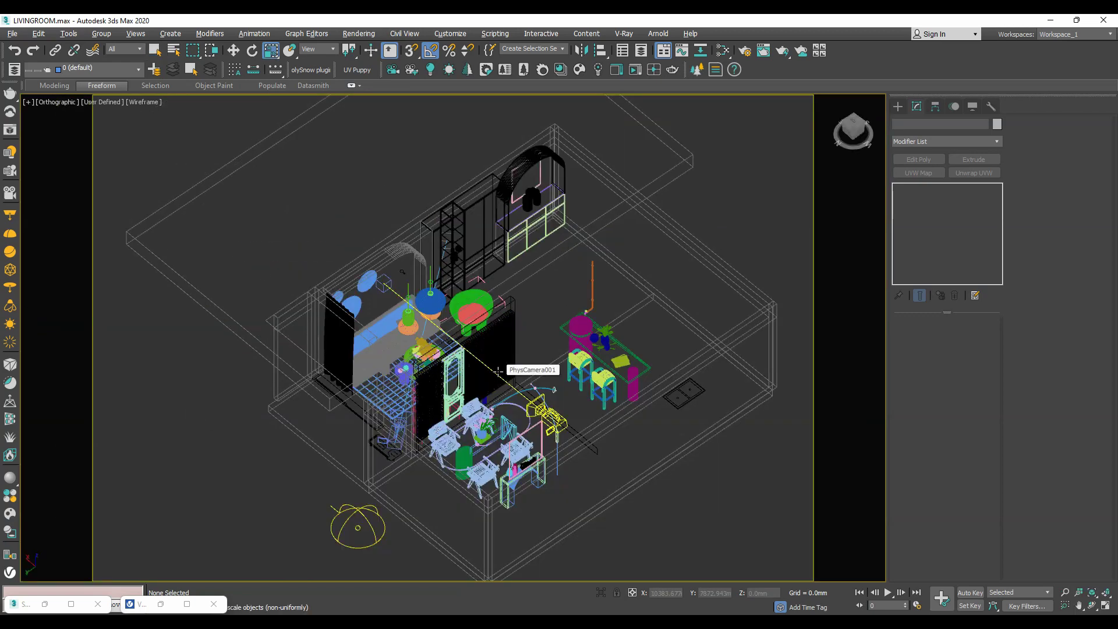
key(t)
scroll(381, 220, down, 2)
scroll(382, 220, up, 4)
scroll(382, 220, up, 2)
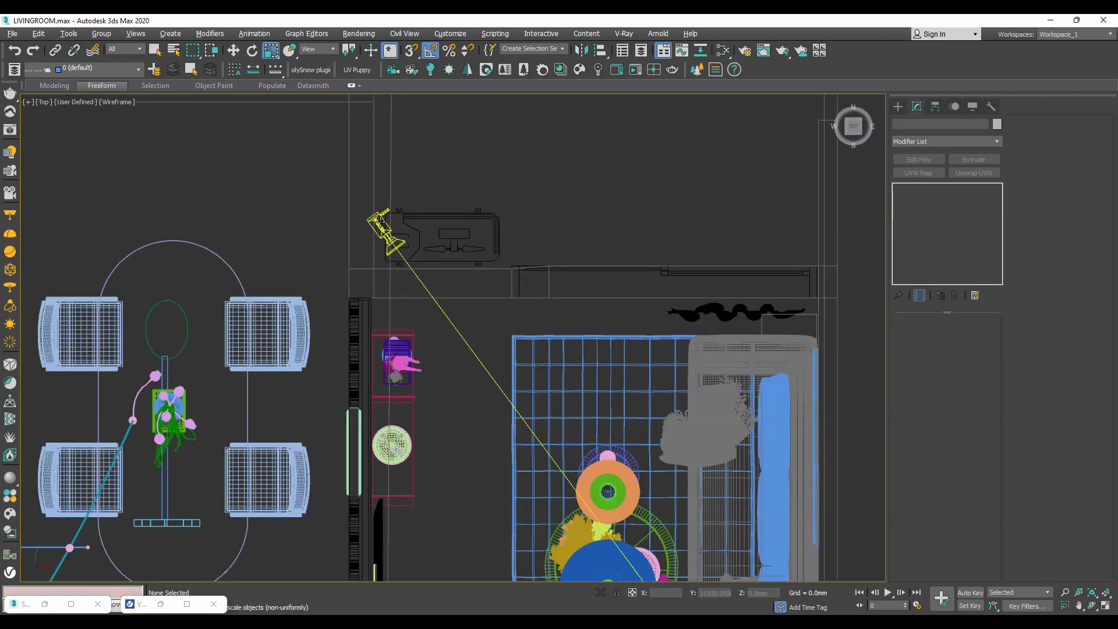
Step: Select PhysCamera002 and set the viewport to that camera, shown shaded
click(382, 220)
scroll(382, 220, down, 2)
mouse_move(382, 220)
alt+middle_down()
mouse_move(699, 347)
mouse_move(663, 445)
mouse_move(643, 449)
alt+middle_up()
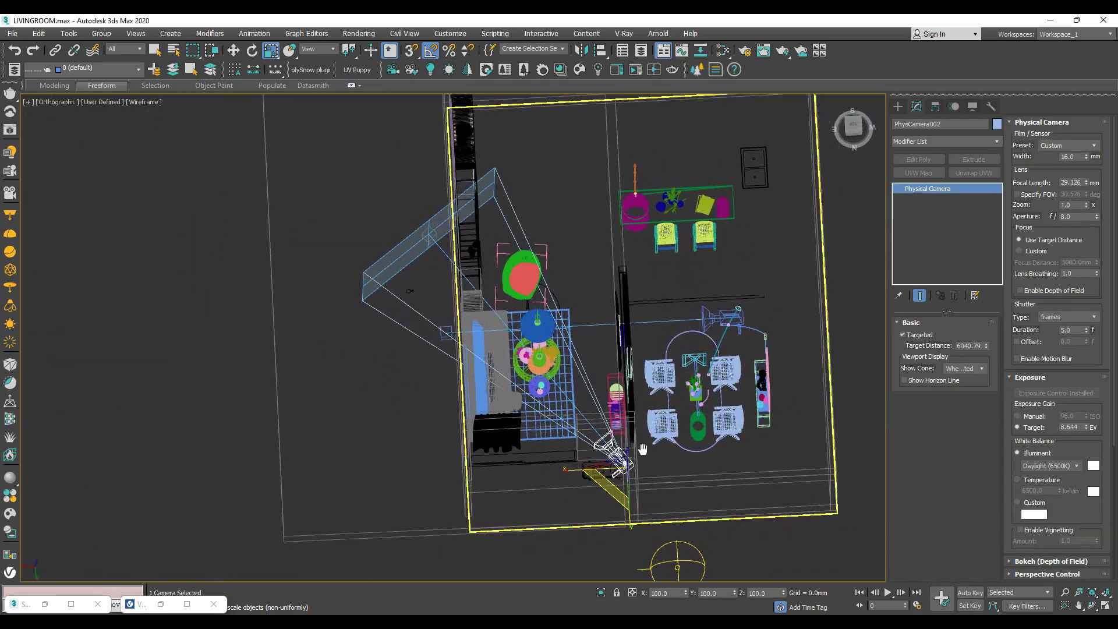
right_click(606, 446)
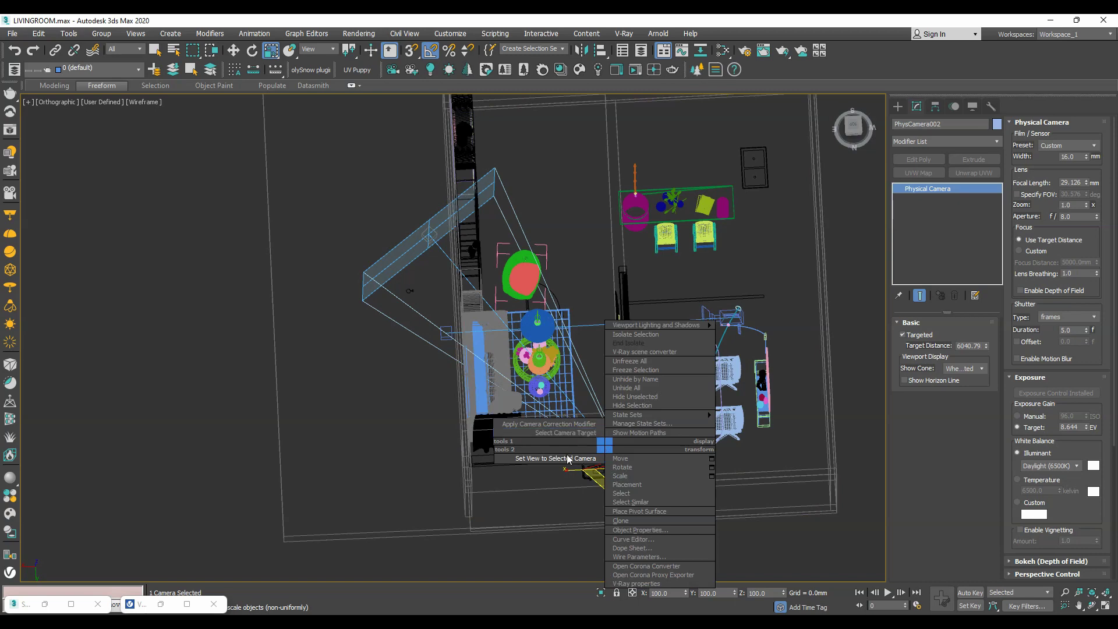
click(568, 459)
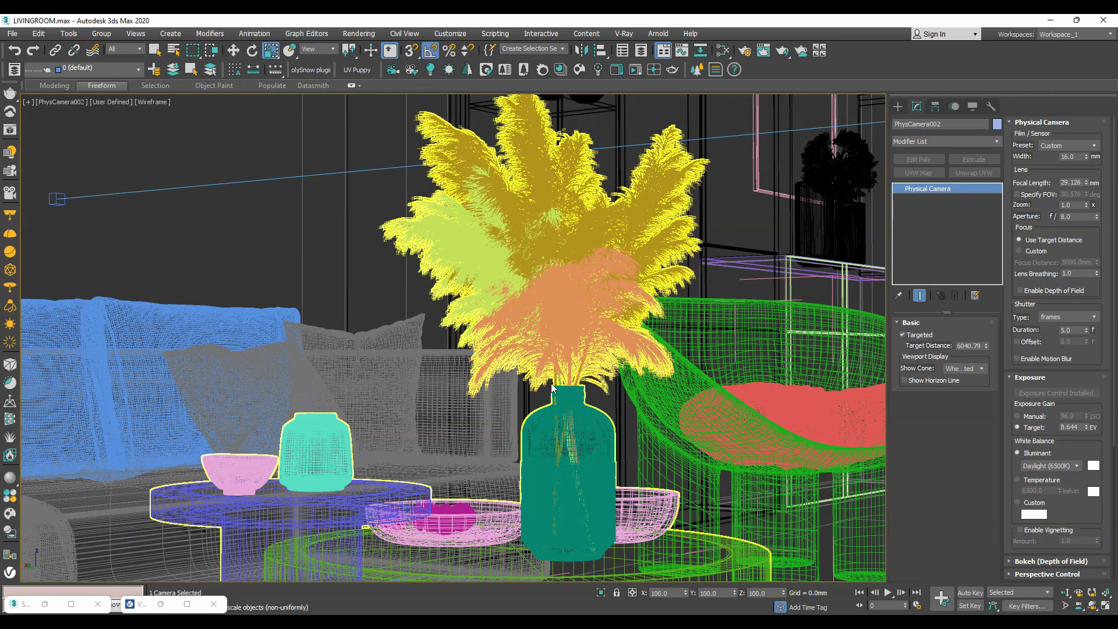
key(F3)
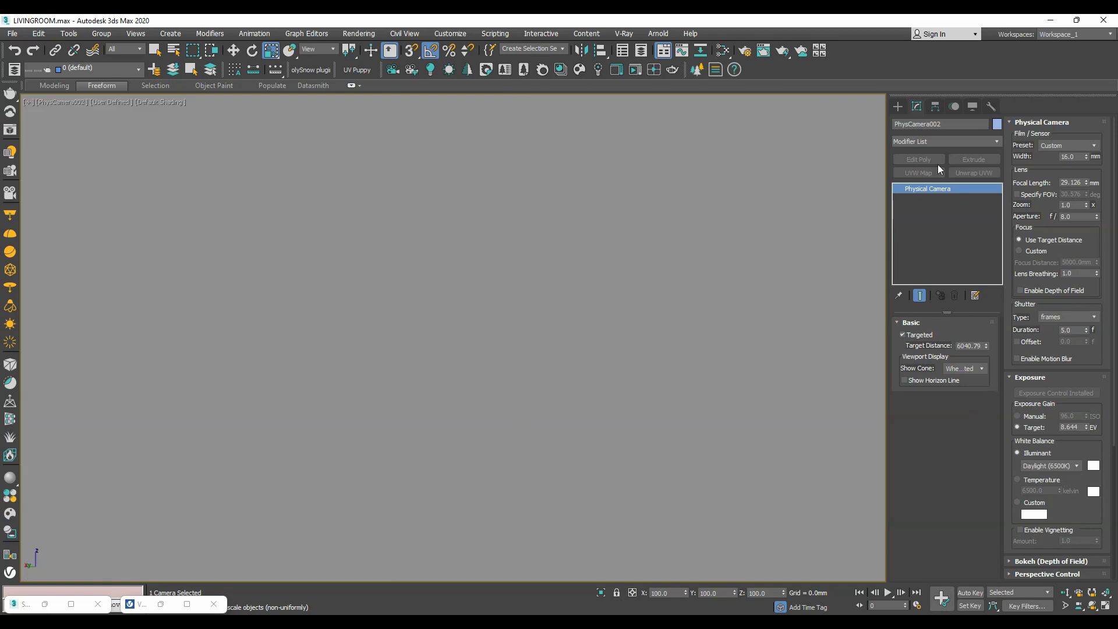
Step: Enable PhysCamera002's clipping planes with the near plane at 1249.5 mm, then restore the VFB
scroll(1002, 375, down, 3)
scroll(1010, 387, down, 3)
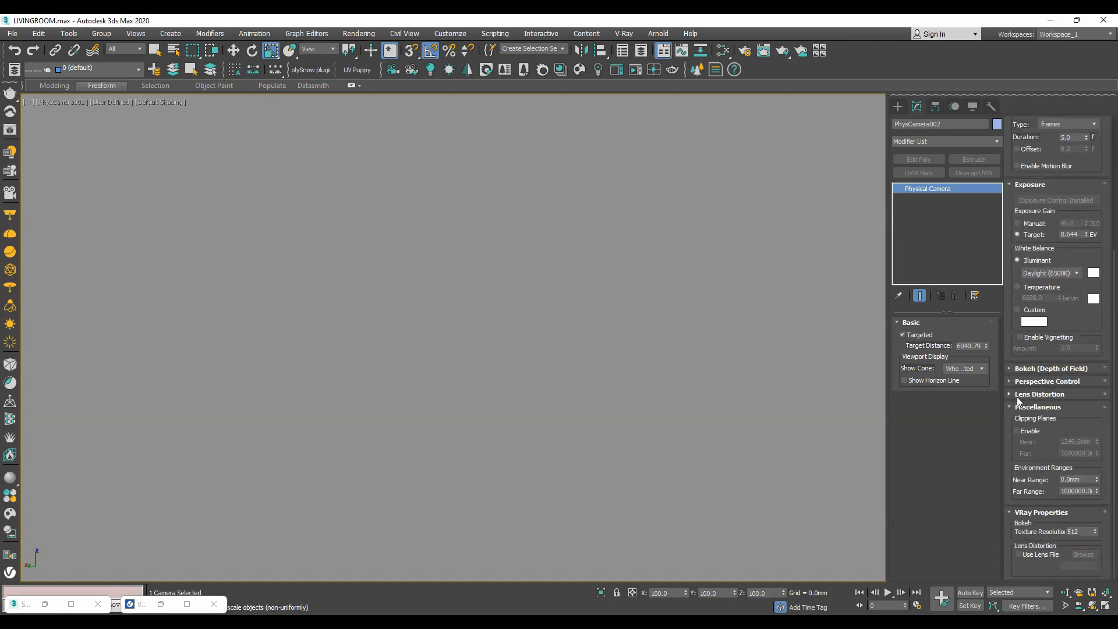
click(1018, 431)
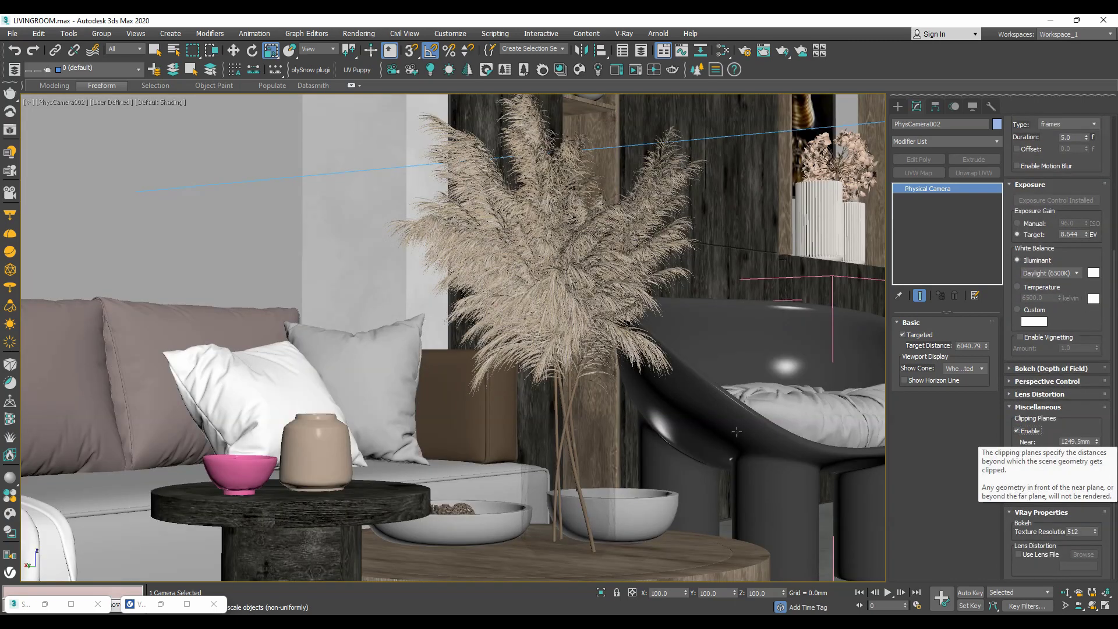
key(t)
key(F3)
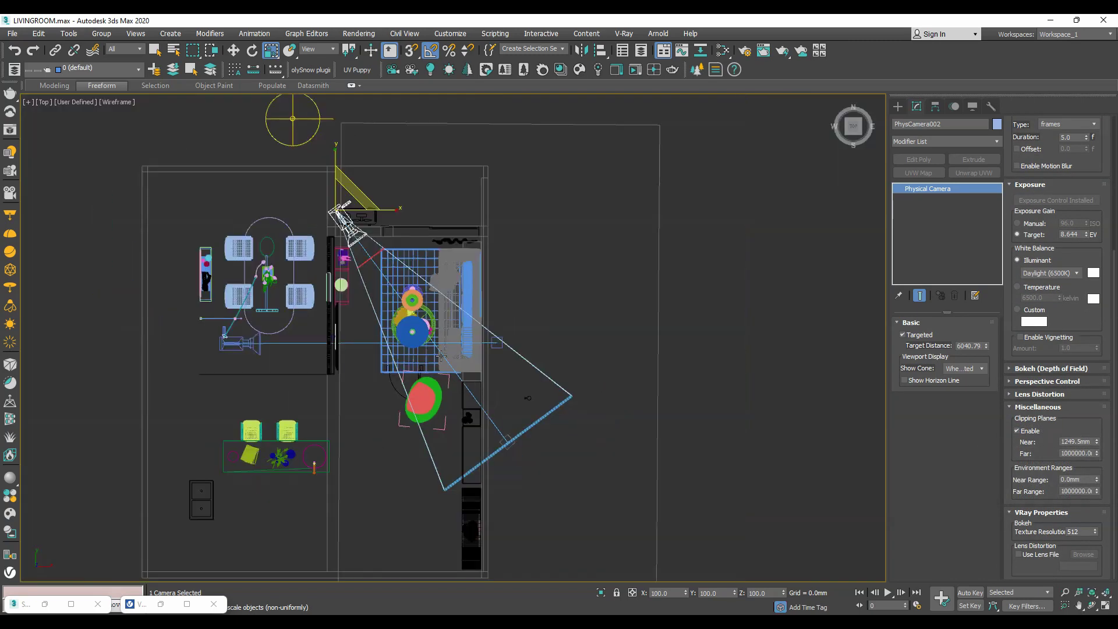
scroll(343, 226, up, 5)
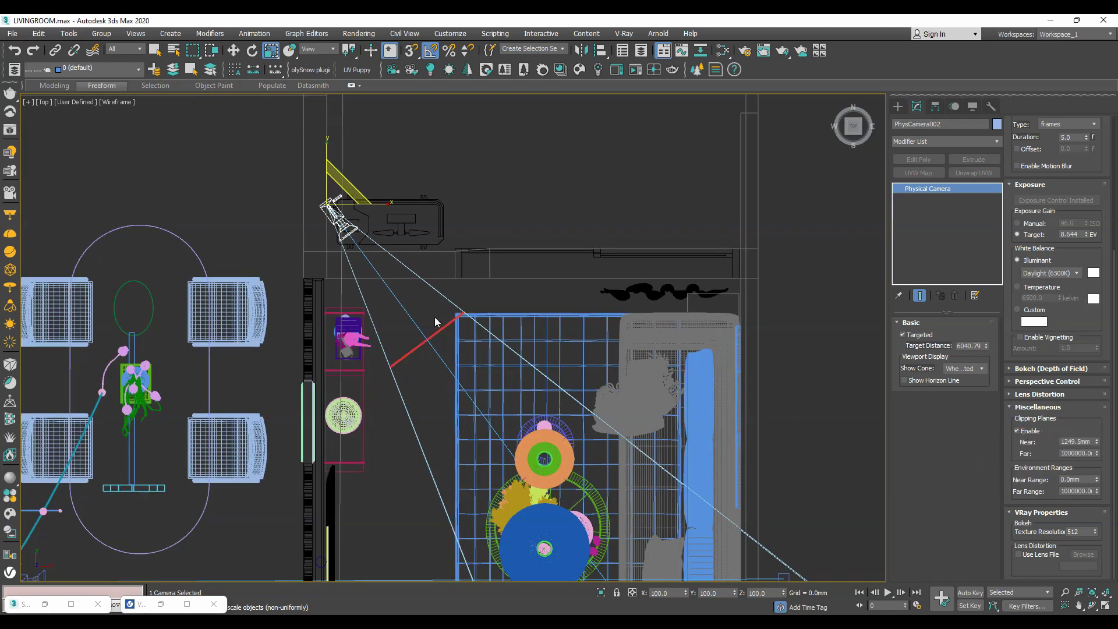
key(c)
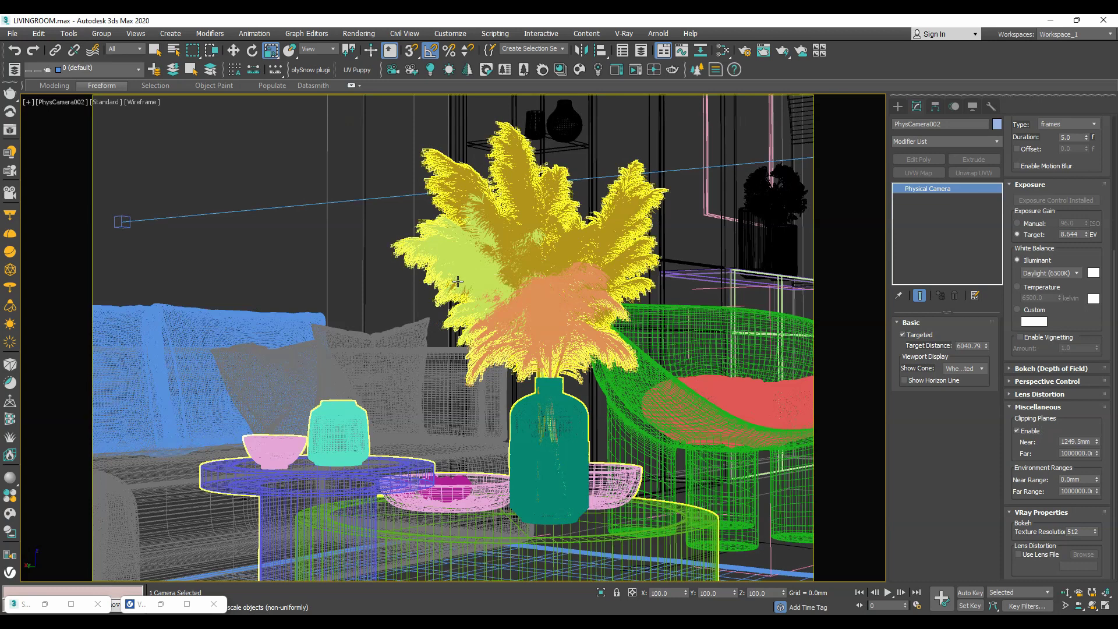
drag(1008, 192, 994, 441)
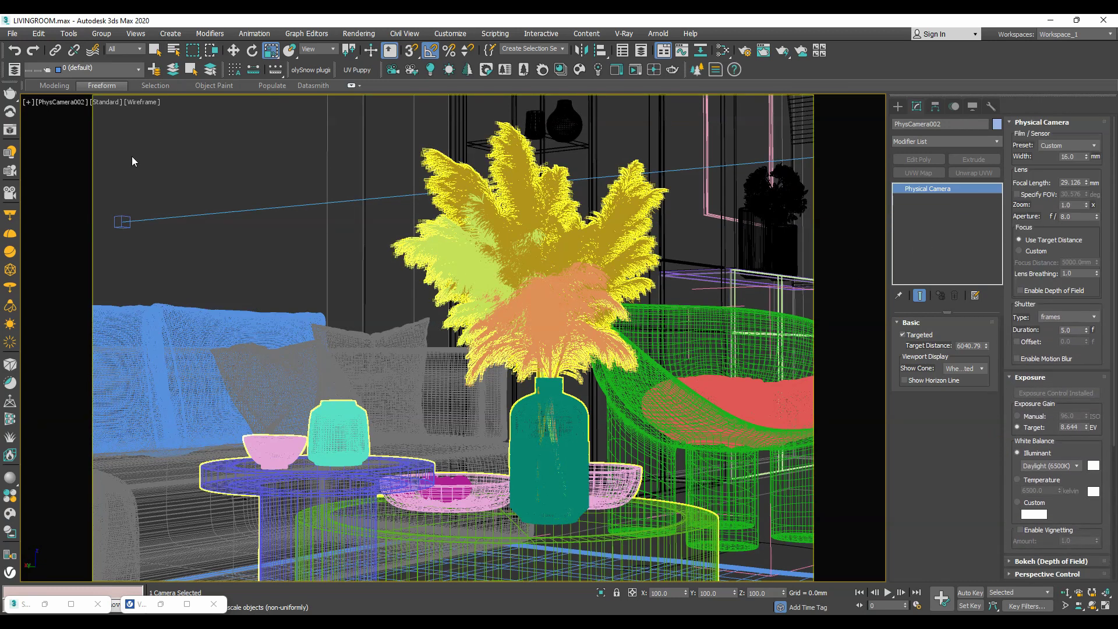
click(161, 604)
Step: Widen the VFB, hide its Layers panel, start a 1031×696 render and slide the window left
drag(564, 118, 993, 120)
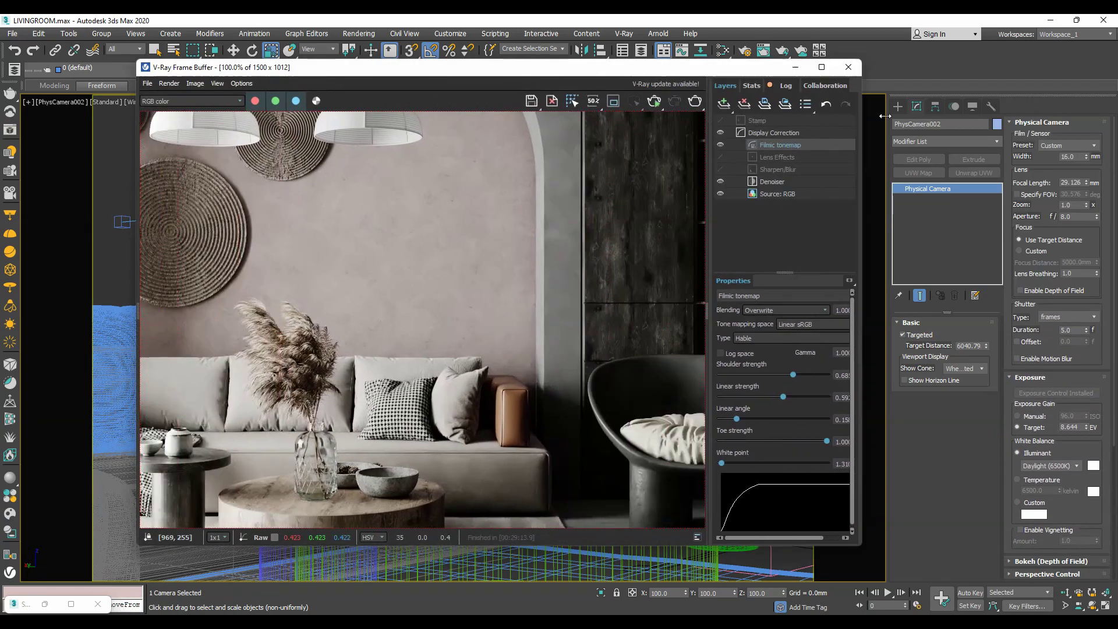
click(838, 124)
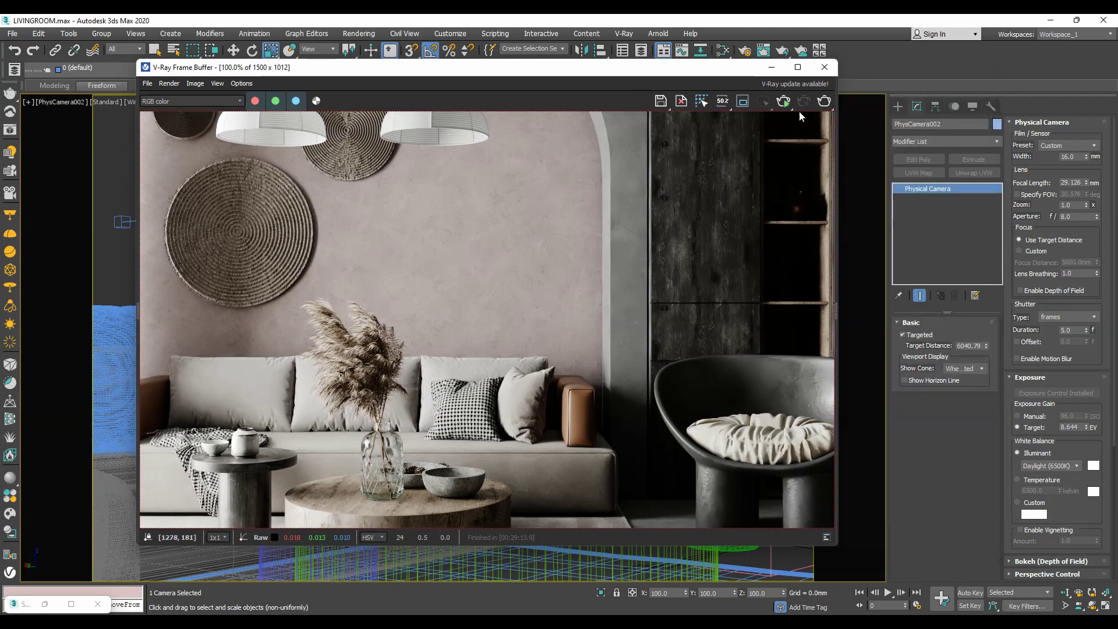
click(783, 101)
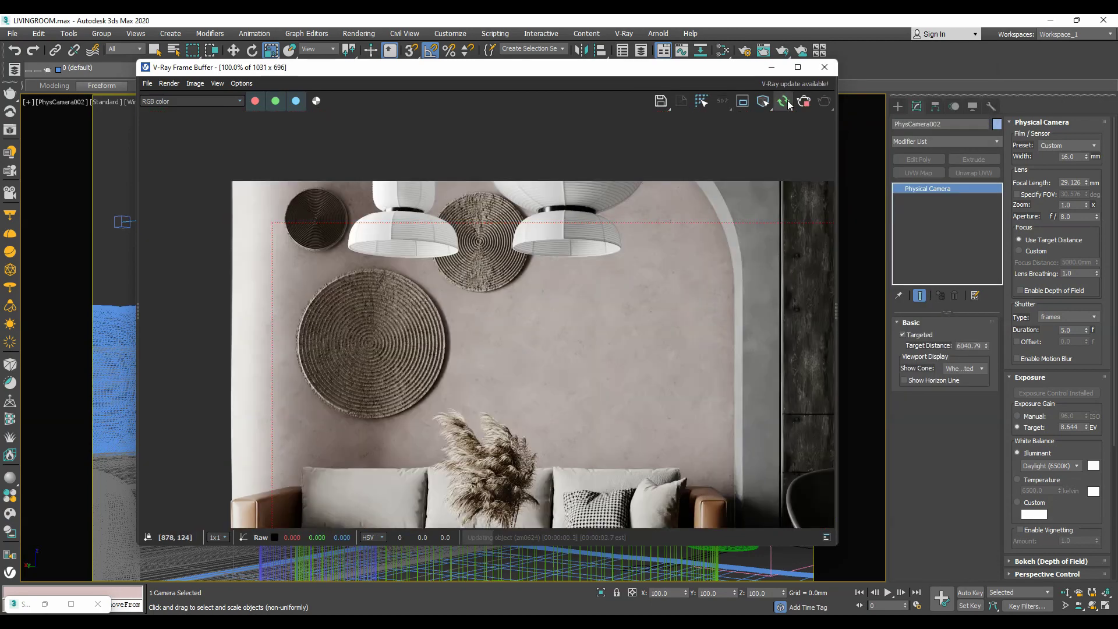
mouse_move(684, 67)
mouse_down()
mouse_move(538, 71)
mouse_move(550, 70)
mouse_up()
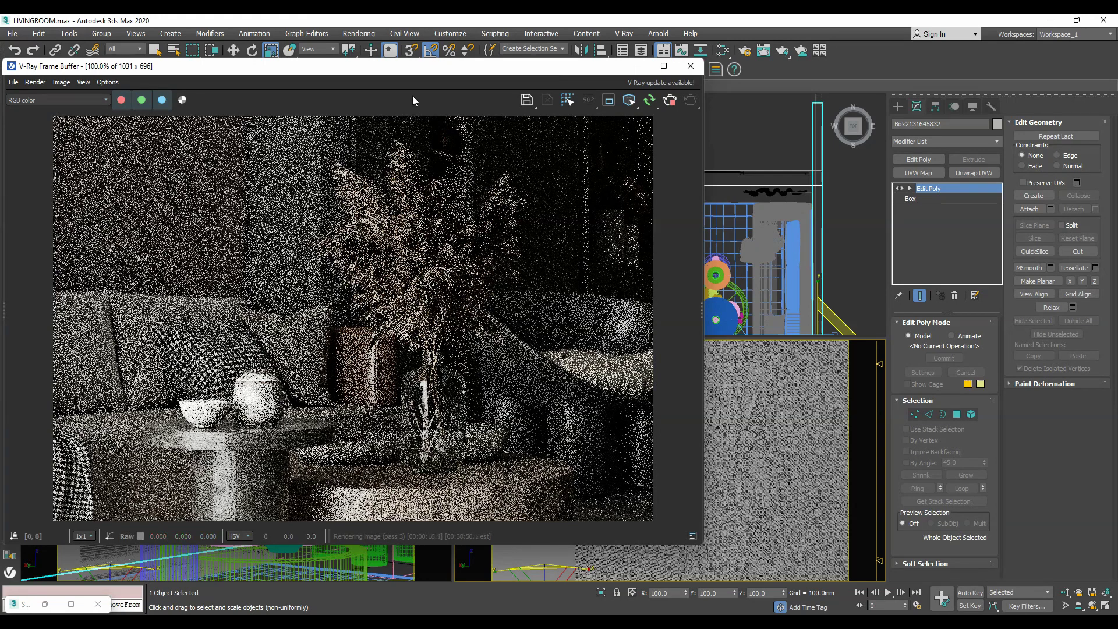
drag(397, 72, 390, 83)
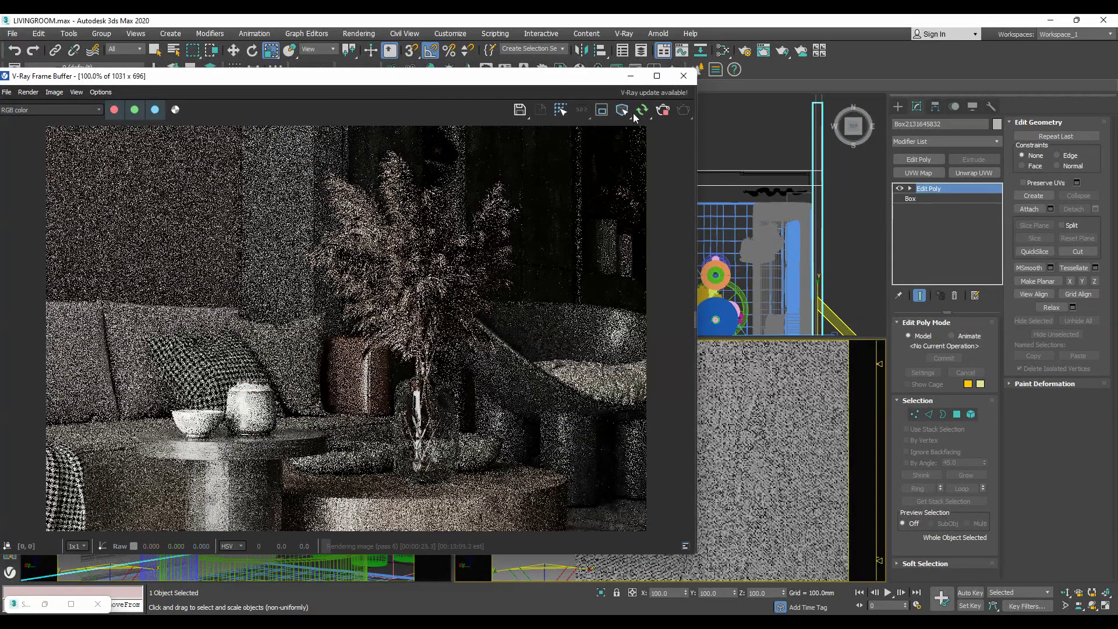
drag(635, 75, 410, 77)
Step: Select PhysCamera002 and turn on Enable Depth of Field
click(510, 349)
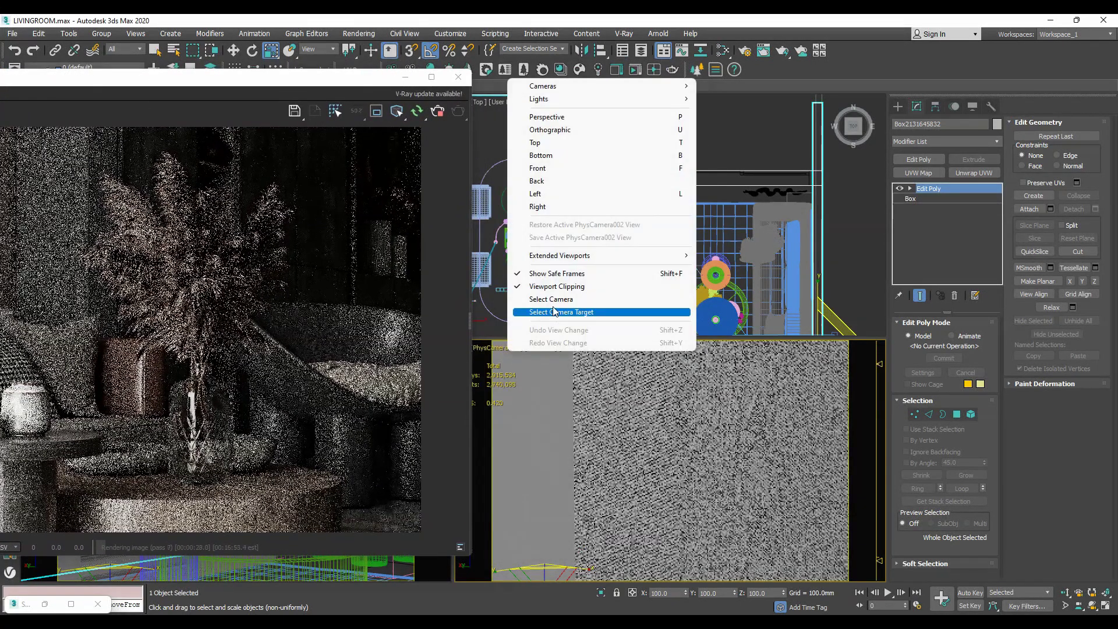
click(554, 298)
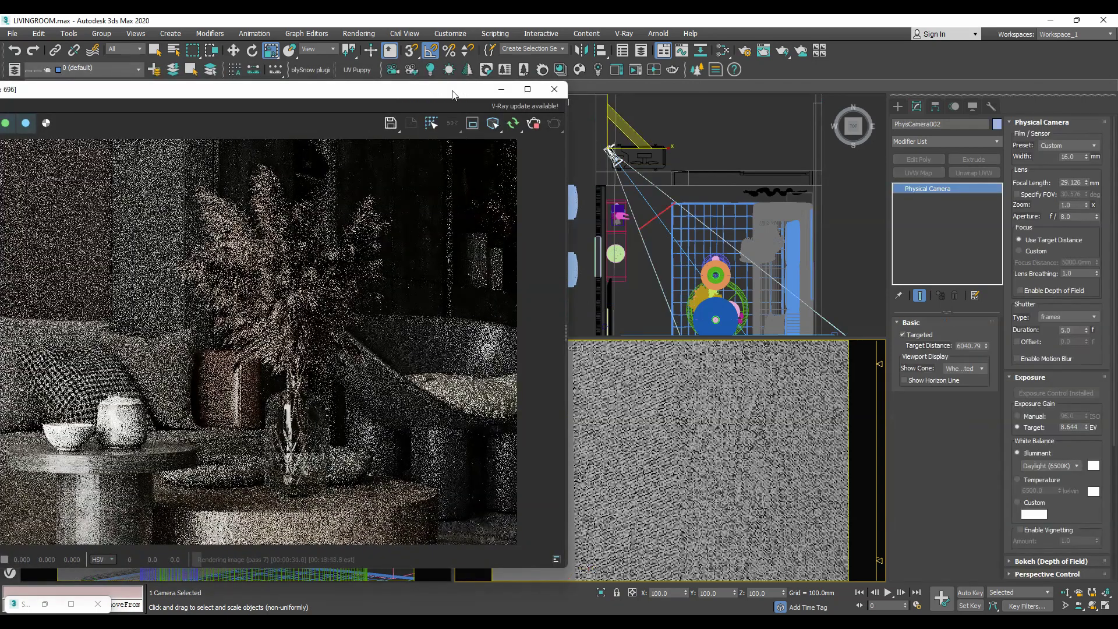
drag(384, 85, 684, 102)
drag(1013, 235, 1012, 181)
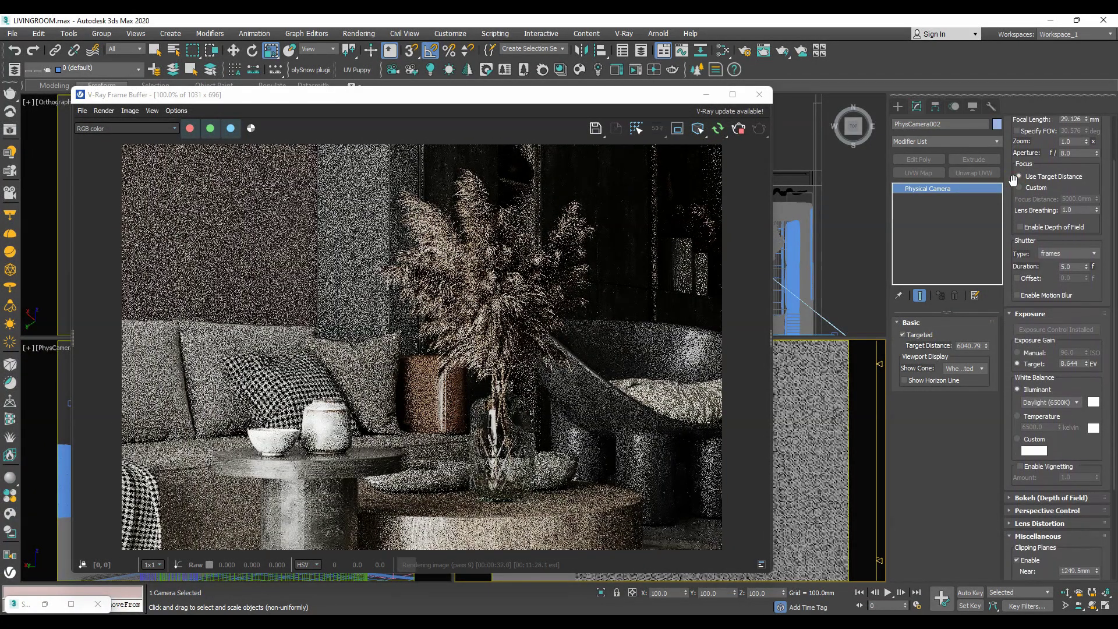
click(1019, 227)
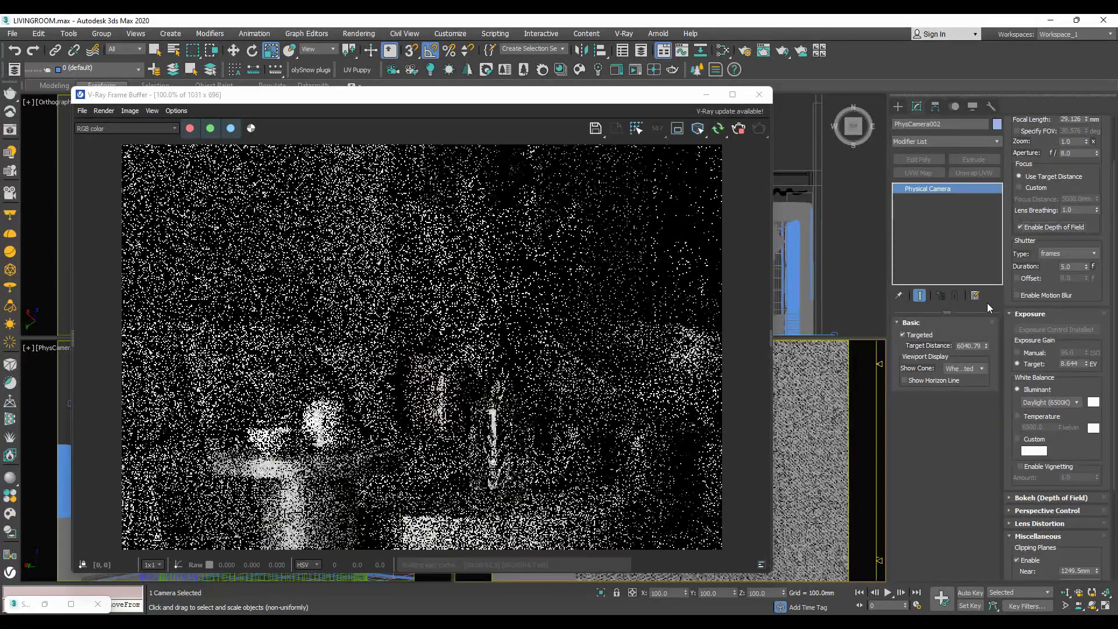
Step: Shrink the VFB to 786×530 and pull the camera's Target Distance from 6040.79 to 2053.87
drag(772, 125, 550, 124)
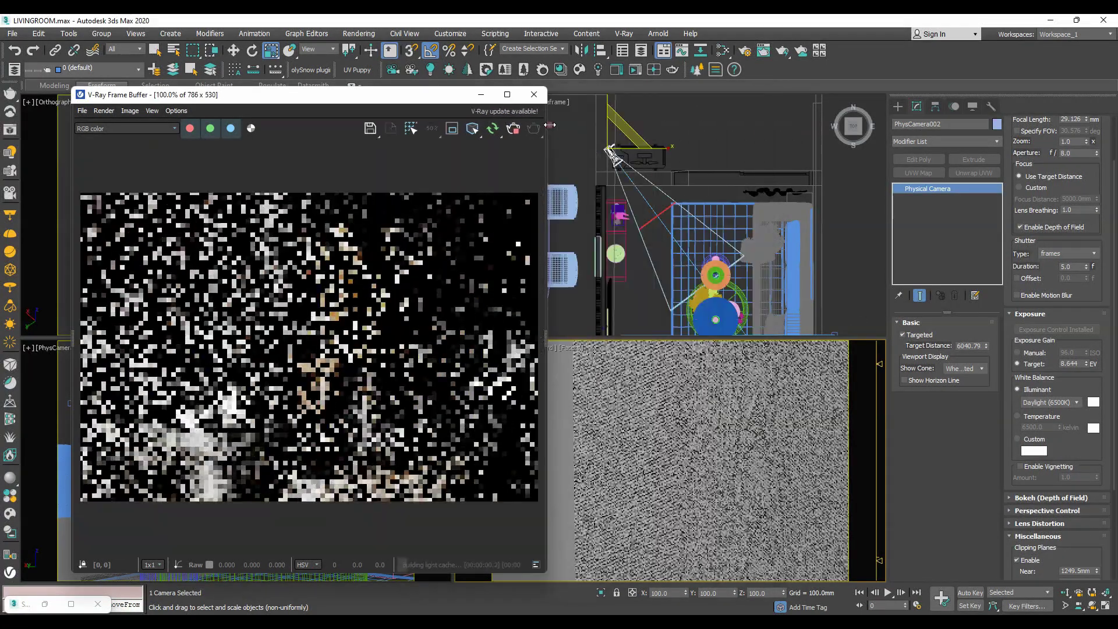
drag(412, 95, 349, 99)
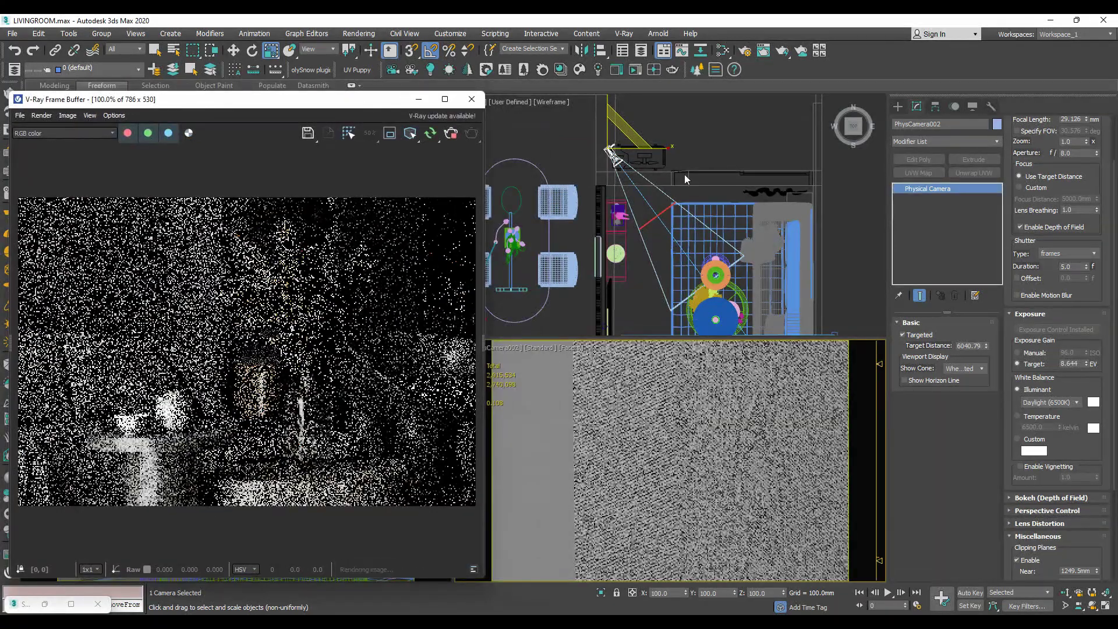
middle_drag(686, 179, 657, 126)
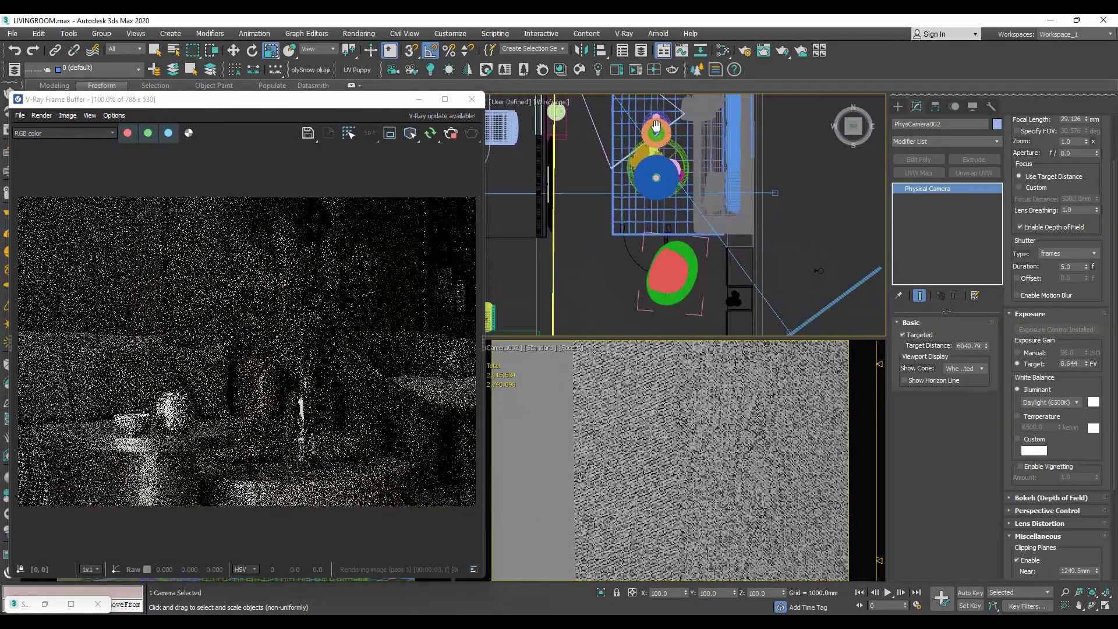
scroll(656, 125, down, 2)
middle_drag(670, 163, 706, 214)
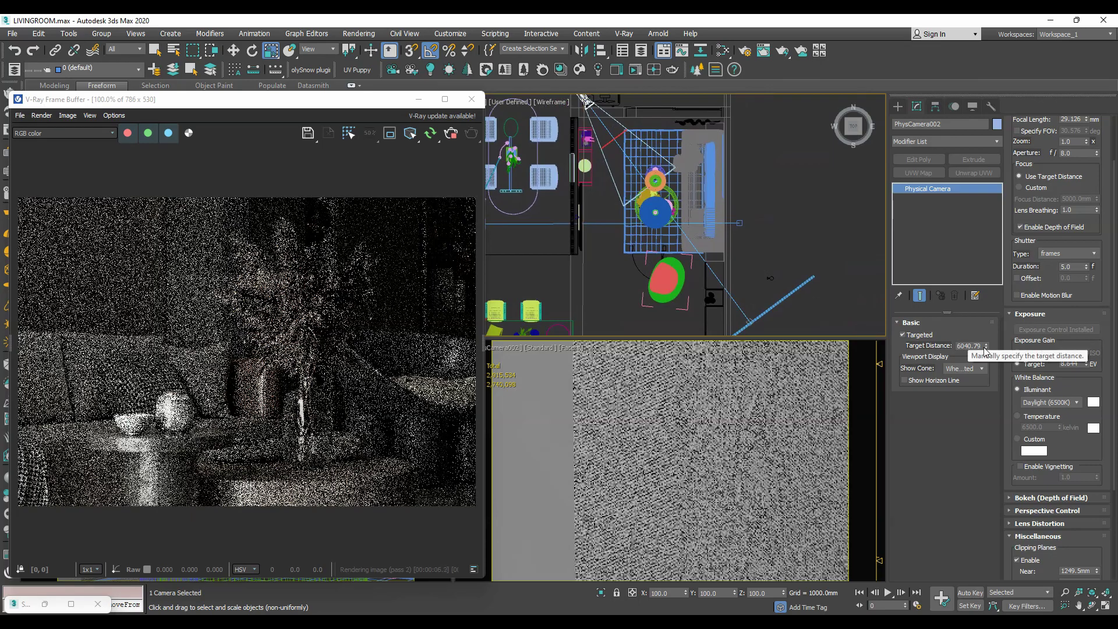
drag(986, 345, 984, 387)
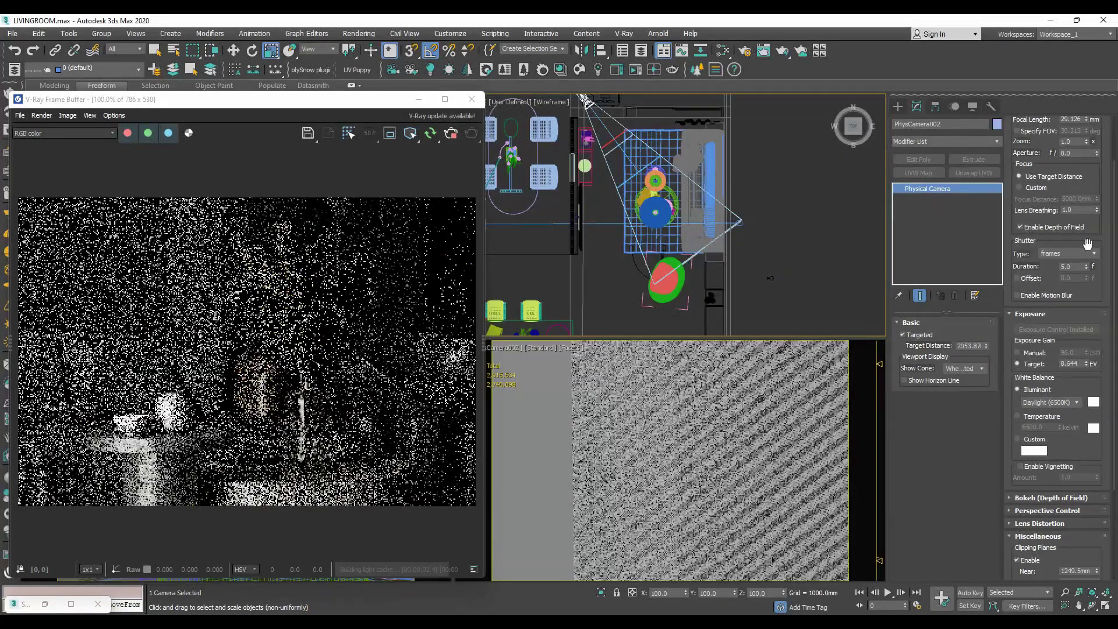
Step: Step the camera aperture from f/4.0 to f/3.0 and then f/2.0
scroll(1010, 252, up, 3)
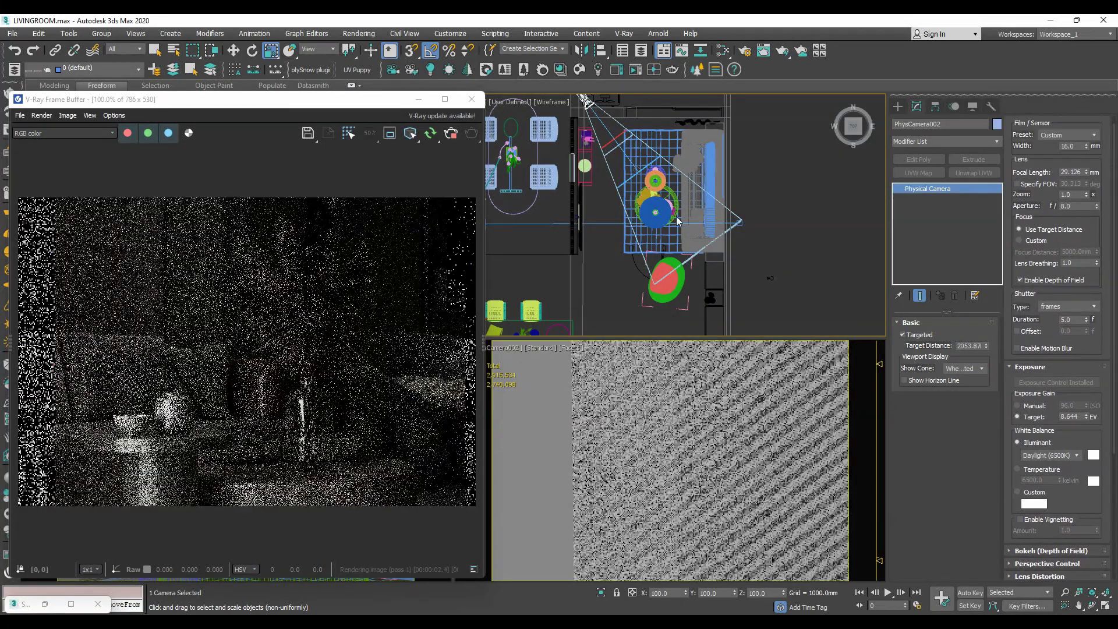
drag(271, 106, 277, 105)
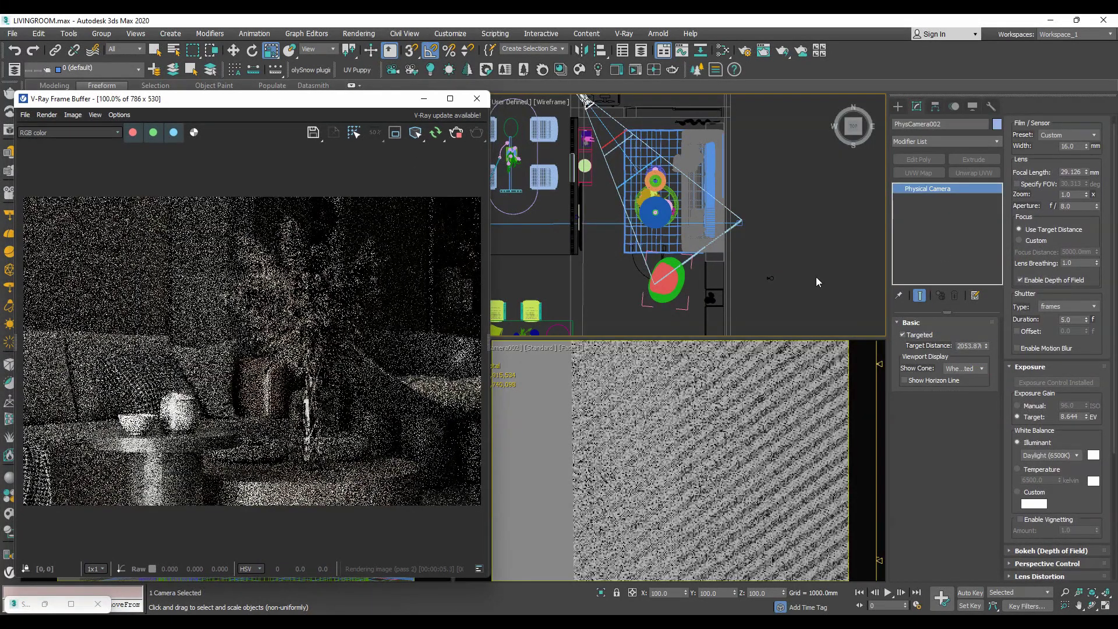
scroll(1020, 334, down, 2)
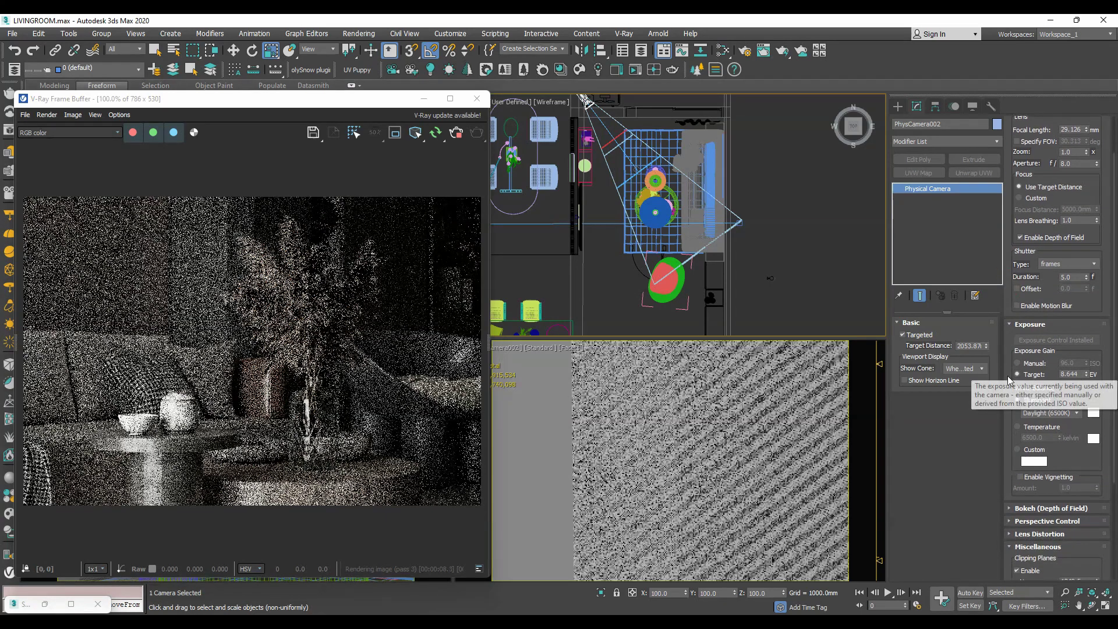
scroll(1017, 302, up, 3)
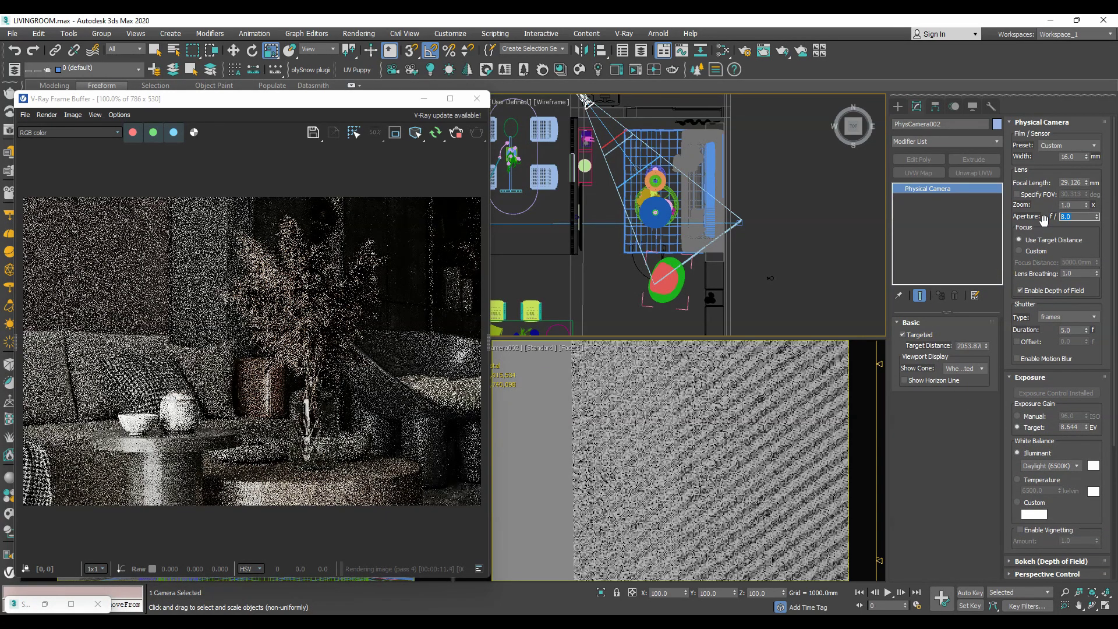
text(4)
key(Return)
scroll(756, 231, up, 3)
scroll(755, 231, up, 2)
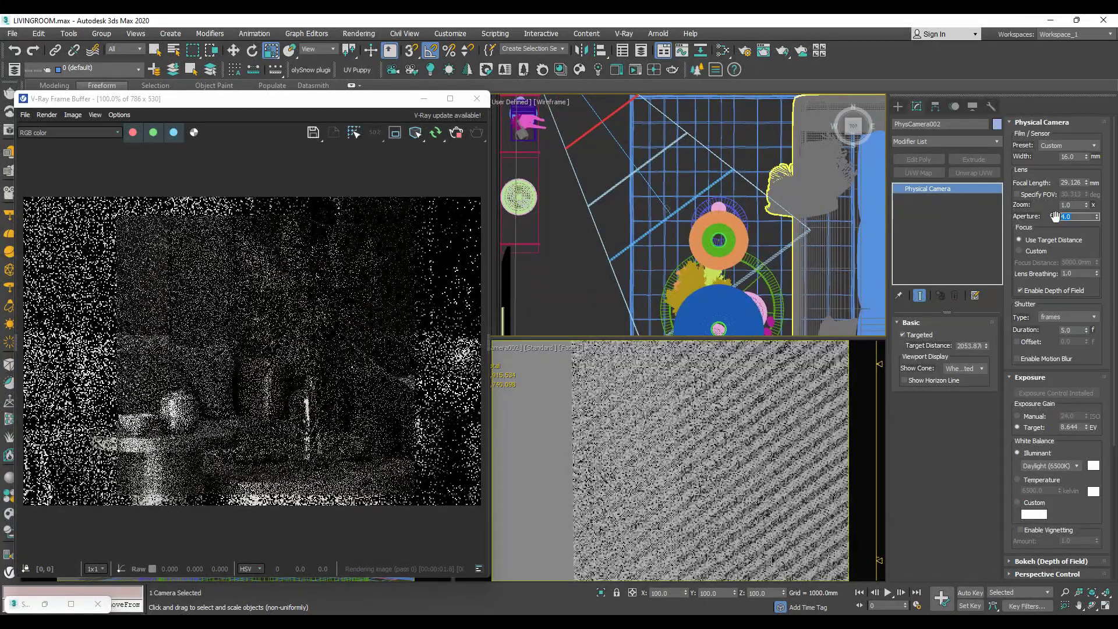
text(3)
key(Return)
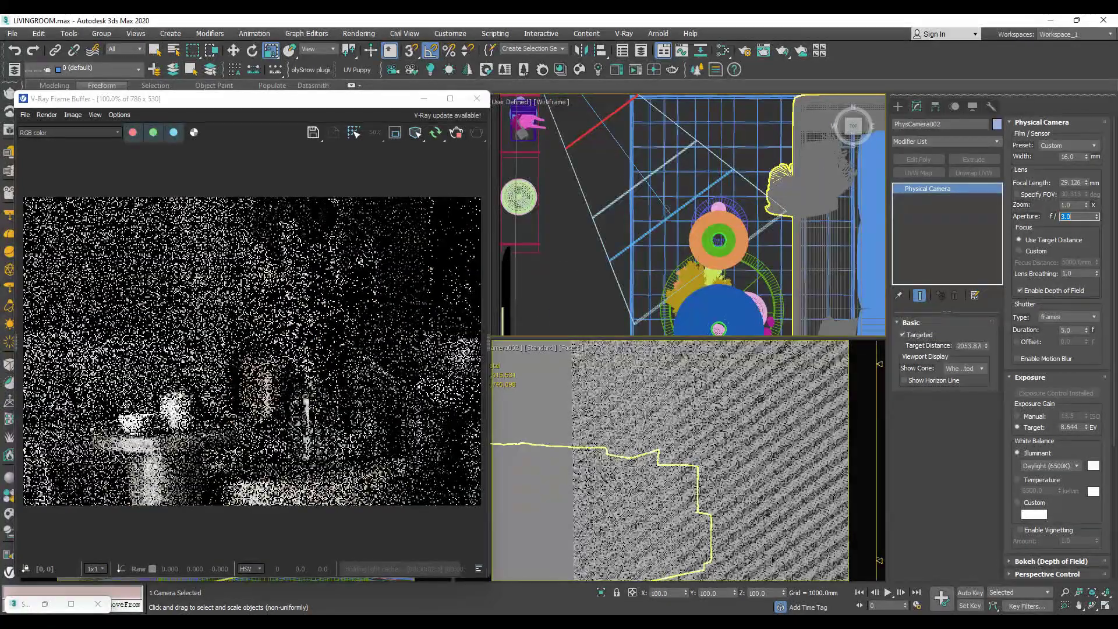
text(2)
key(Return)
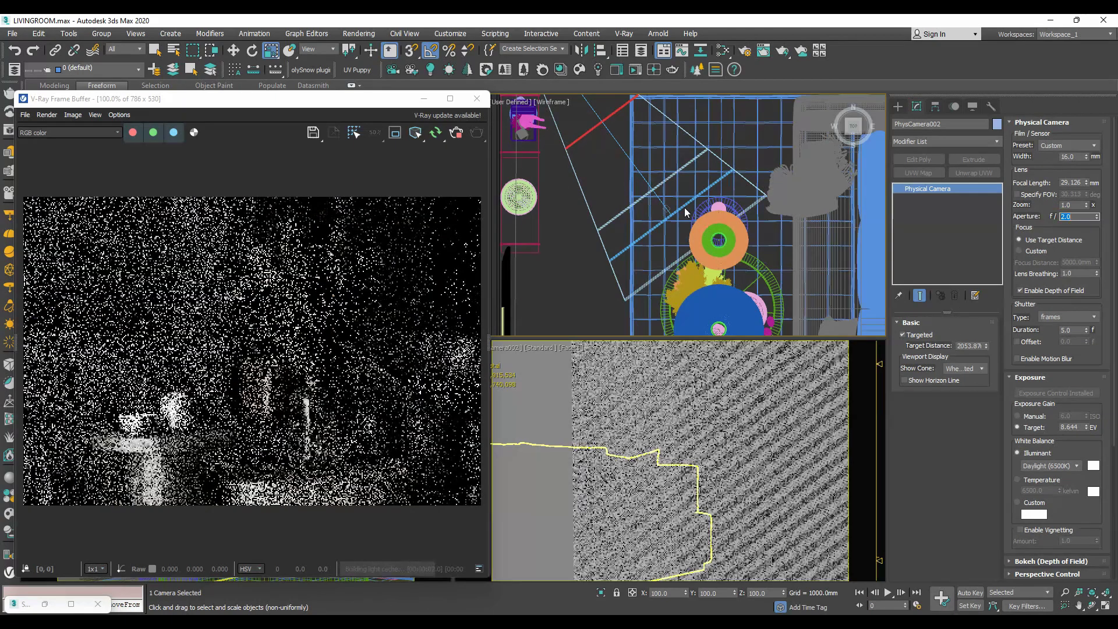
Step: Refocus the camera's Target Distance to about 2526.26
scroll(686, 212, down, 2)
drag(986, 346, 986, 331)
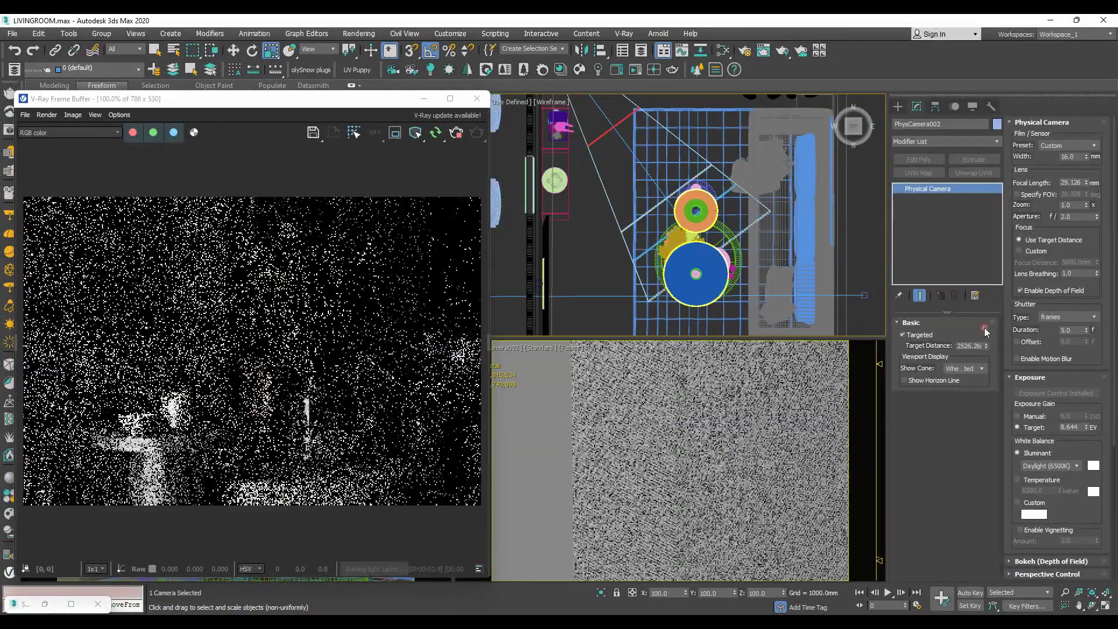
drag(284, 103, 294, 98)
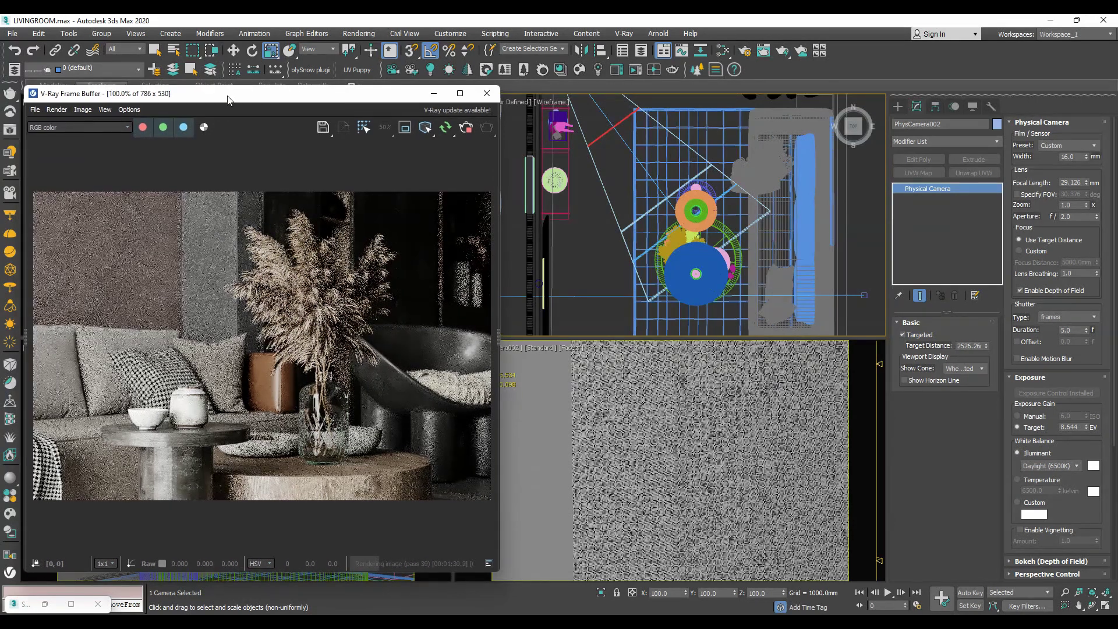
Step: Set the camera aperture to f/1.5 and Target Distance to 2451.22
click(433, 94)
double_click(1077, 216)
text(1.5)
key(Return)
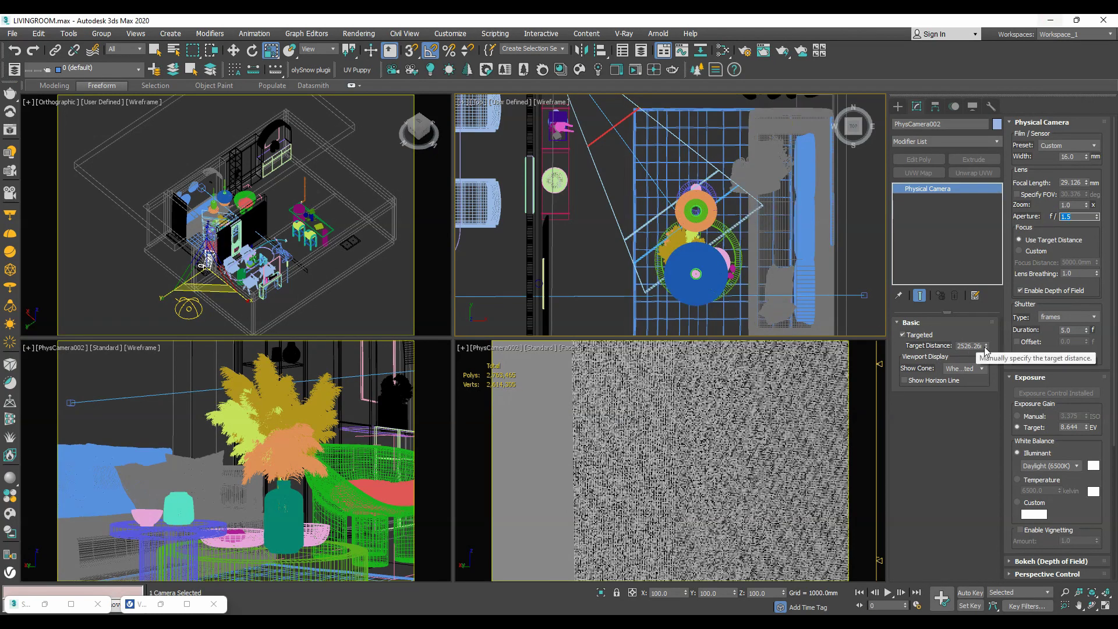
drag(987, 346, 986, 355)
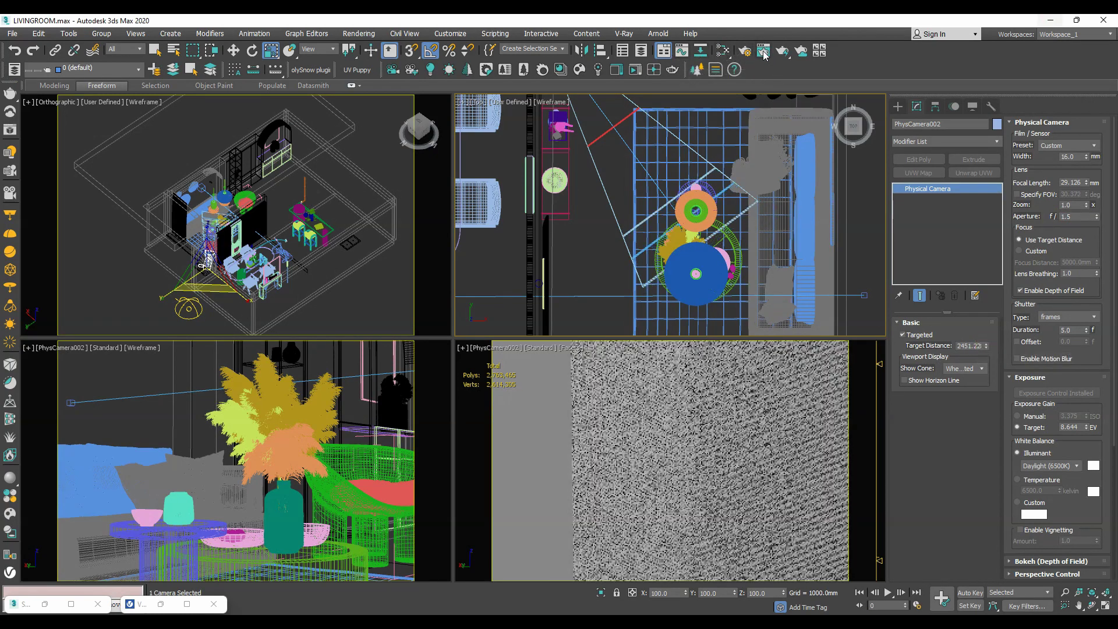
Step: Render the 1500×1012 close-up from the V-Ray settings with the VFB maximized
key(F10)
click(733, 178)
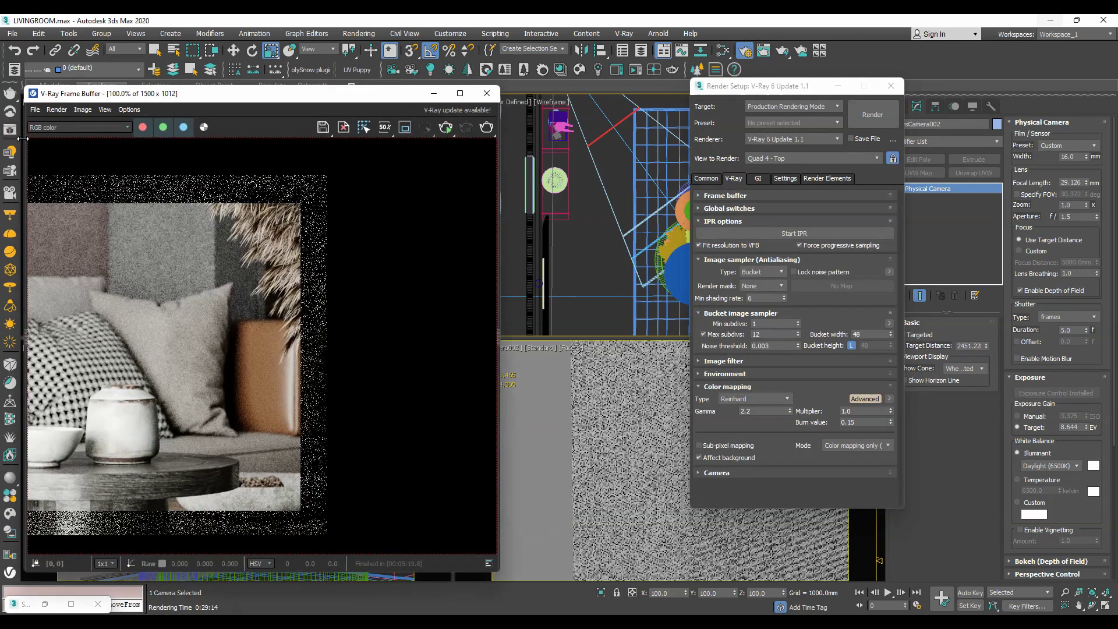
drag(188, 102, 416, 94)
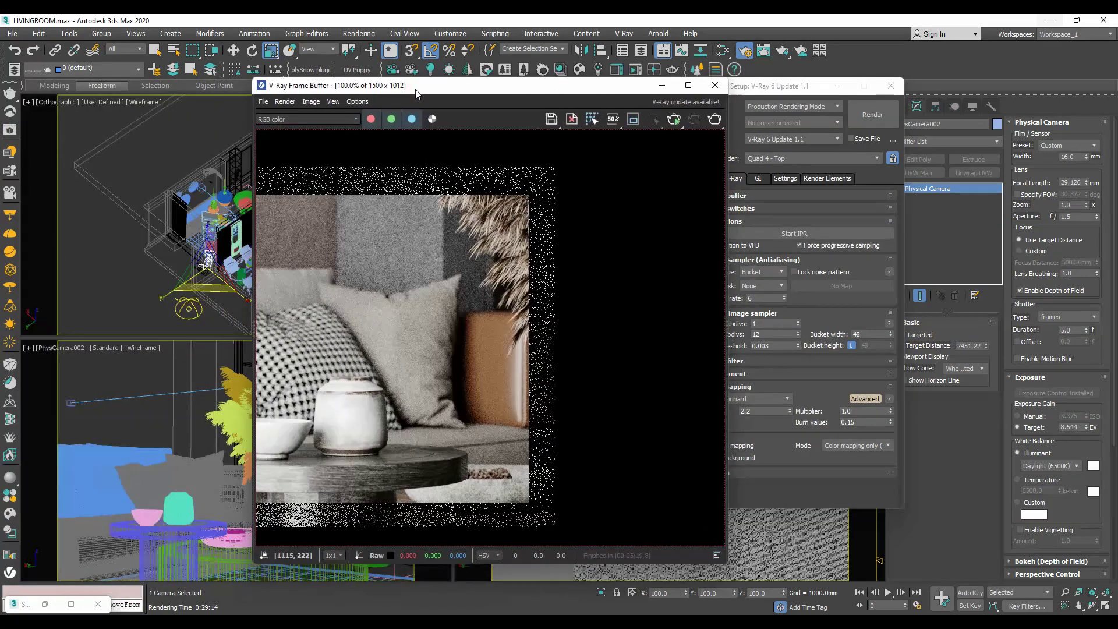
click(715, 118)
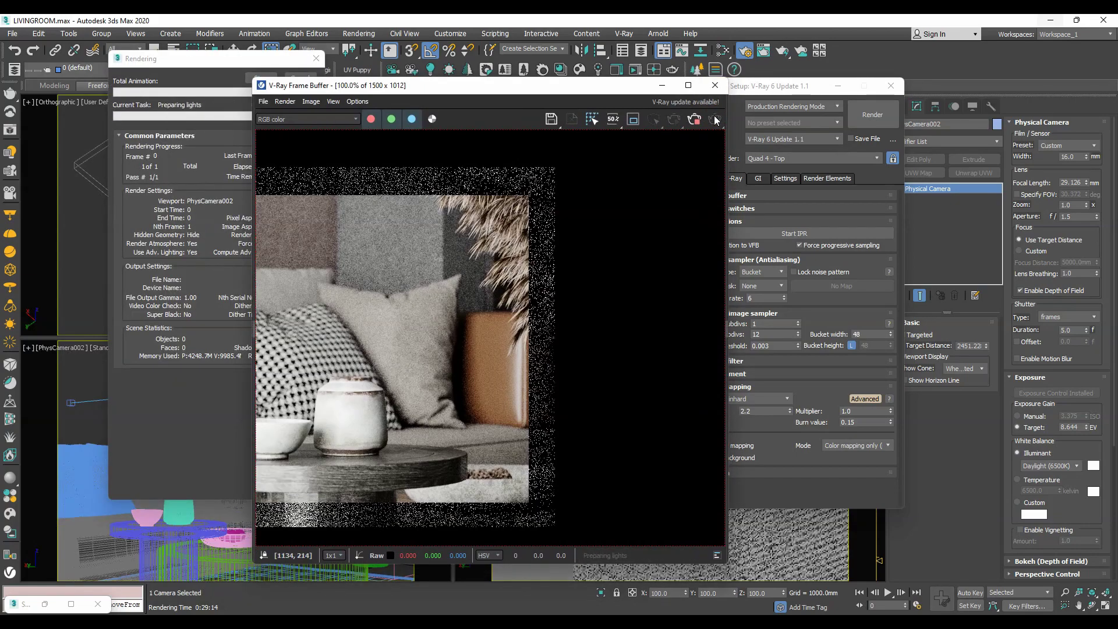
click(689, 85)
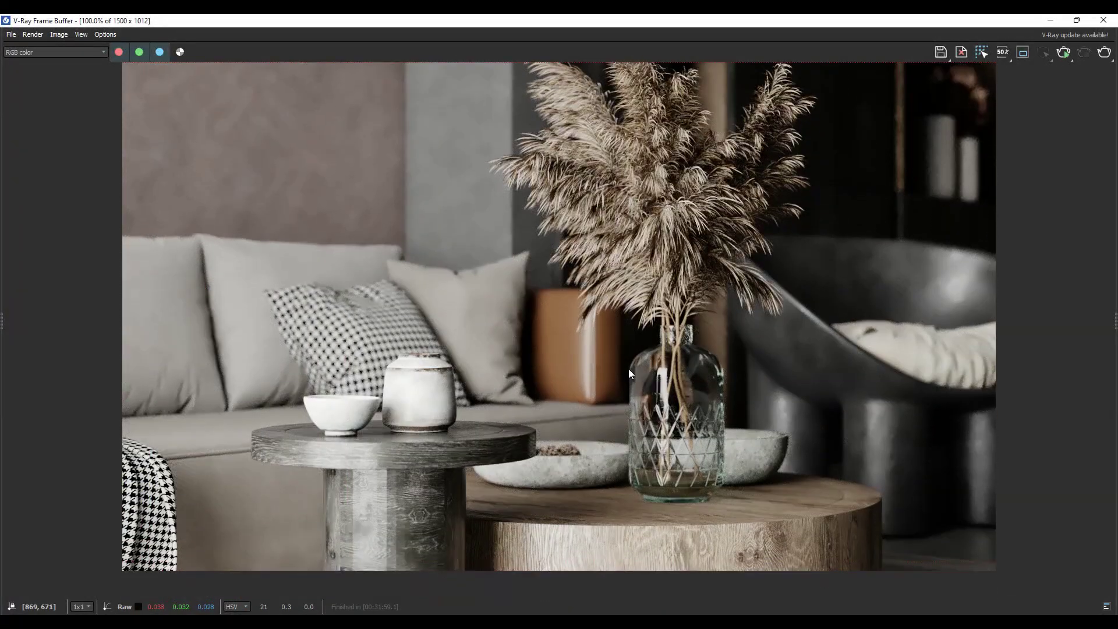
middle_drag(629, 372, 616, 411)
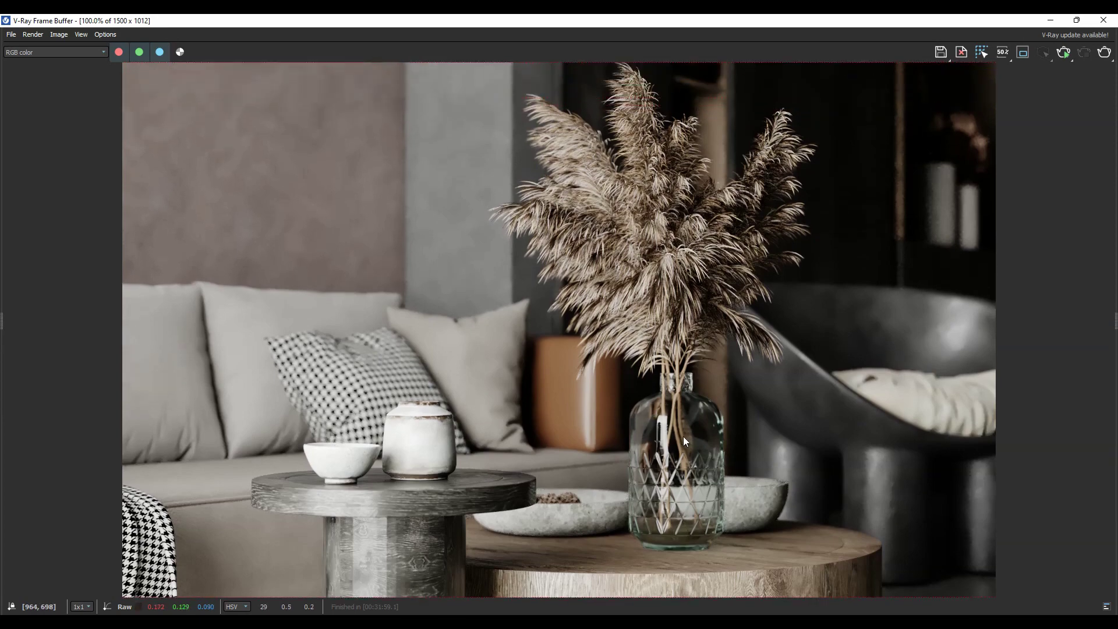
scroll(513, 466, up, 2)
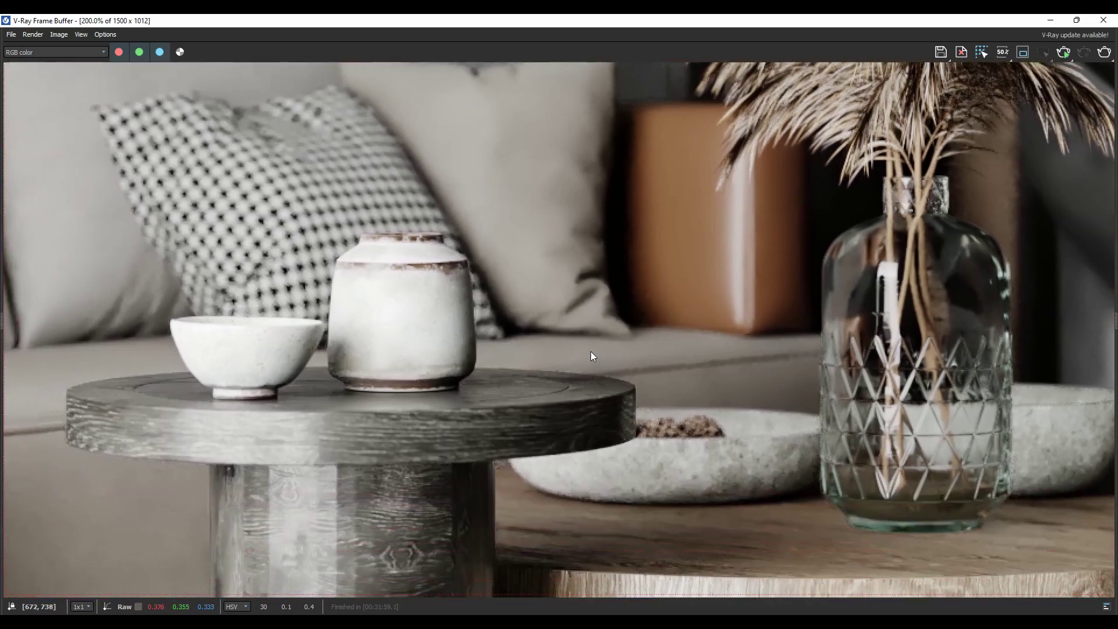
scroll(547, 377, down, 2)
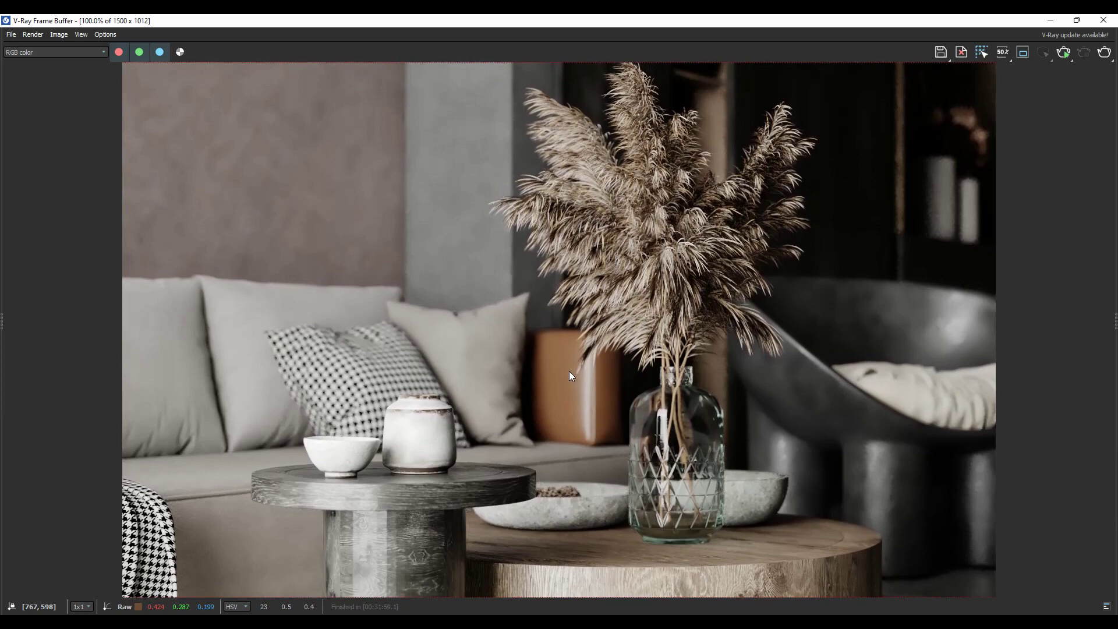